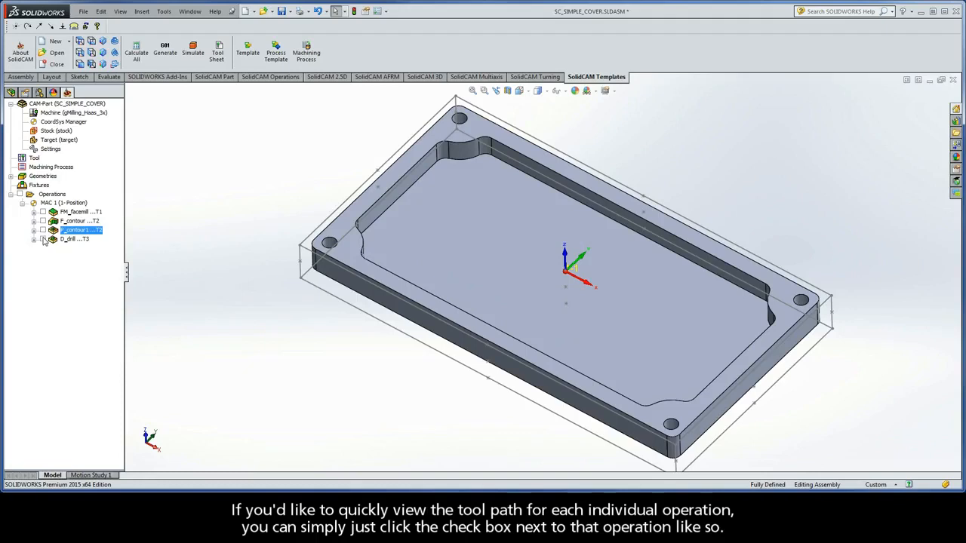
Show the tool path of the D_drill operation on the model, and hide it again.
{"action": "left_click", "coordinate": [43, 239]}
{"action": "left_click", "coordinate": [43, 240]}
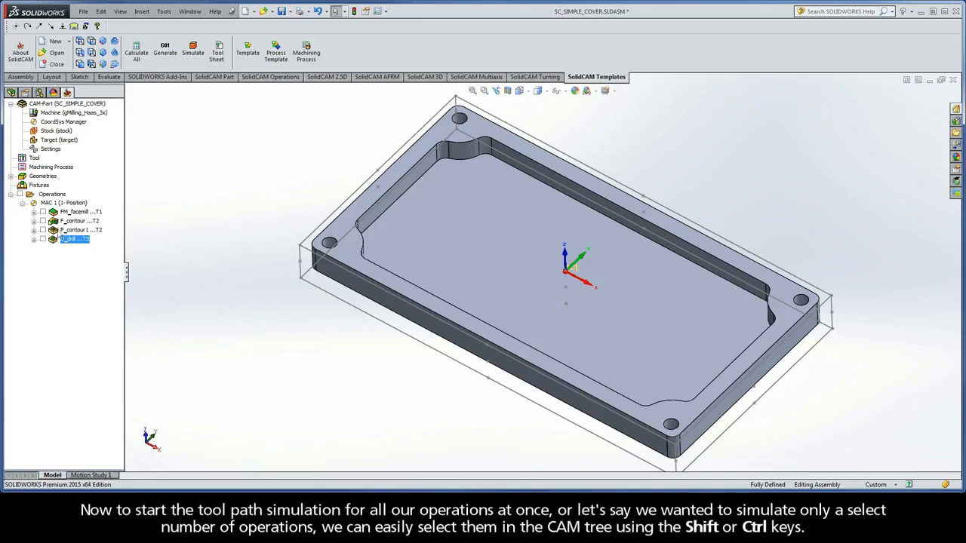
Select all operations from FM_facemill through D_drill as a range, and reselect the four by adding them individually.
{"action": "left_click", "coordinate": [68, 214]}
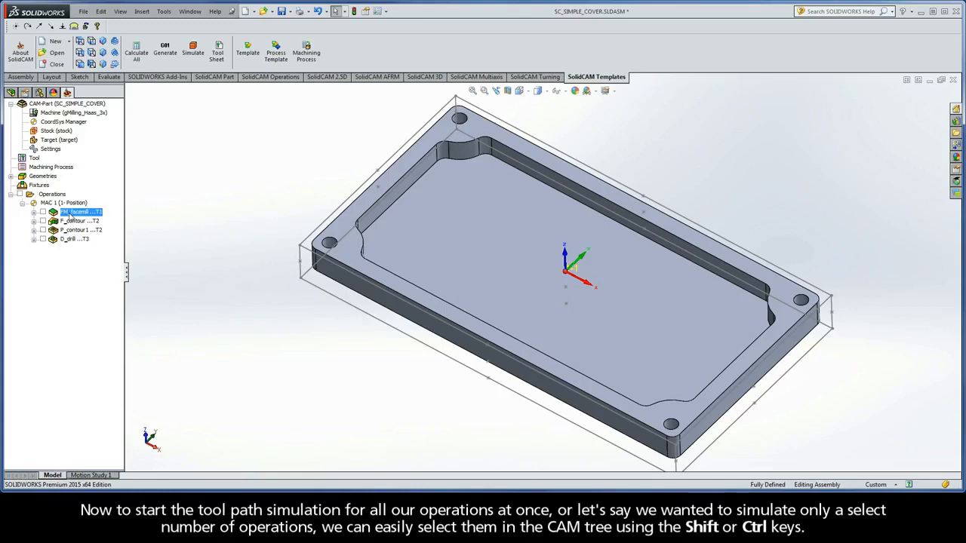
{"action": "left_click", "coordinate": [70, 240], "text": "shift"}
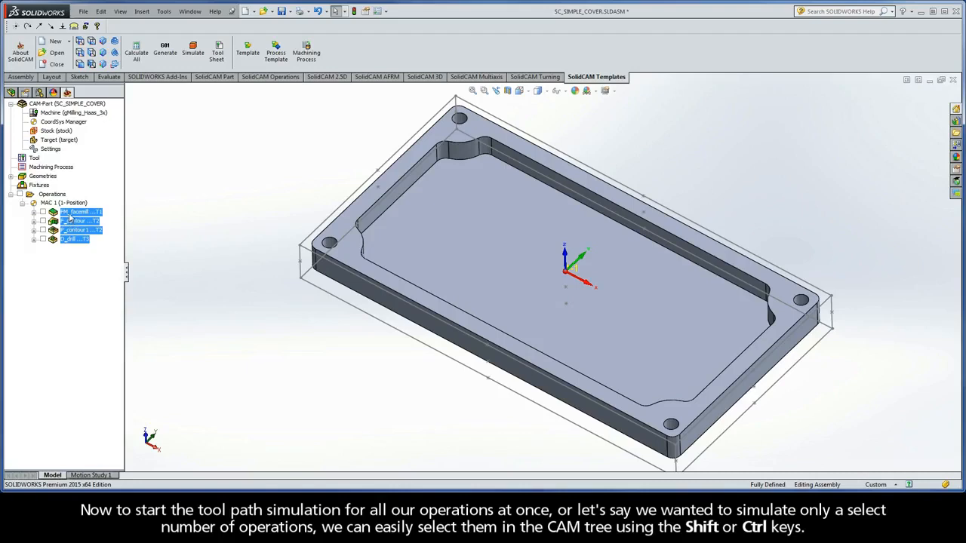
{"action": "left_click", "coordinate": [69, 215]}
{"action": "left_click", "coordinate": [70, 222], "text": "ctrl"}
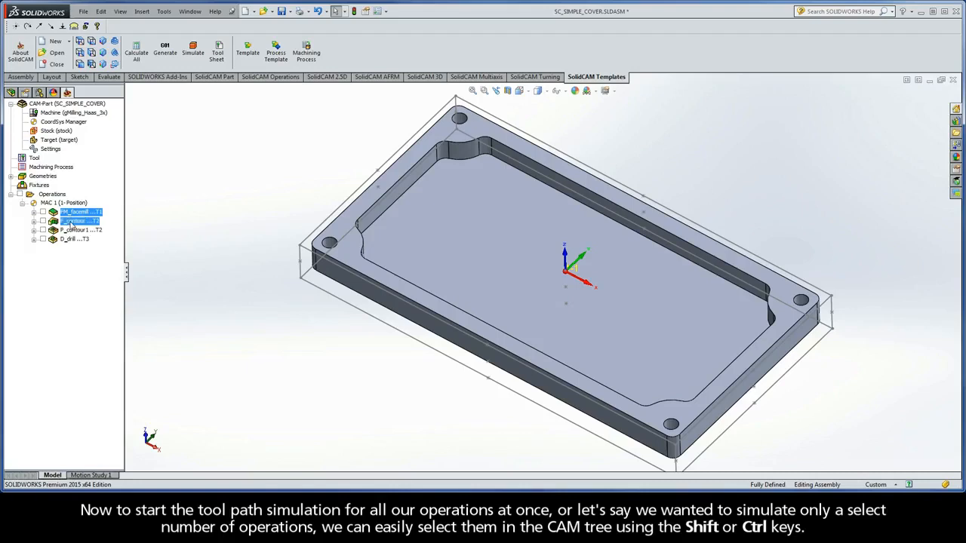
{"action": "left_click", "coordinate": [71, 230], "text": "ctrl"}
{"action": "left_click", "coordinate": [71, 239], "text": "ctrl"}
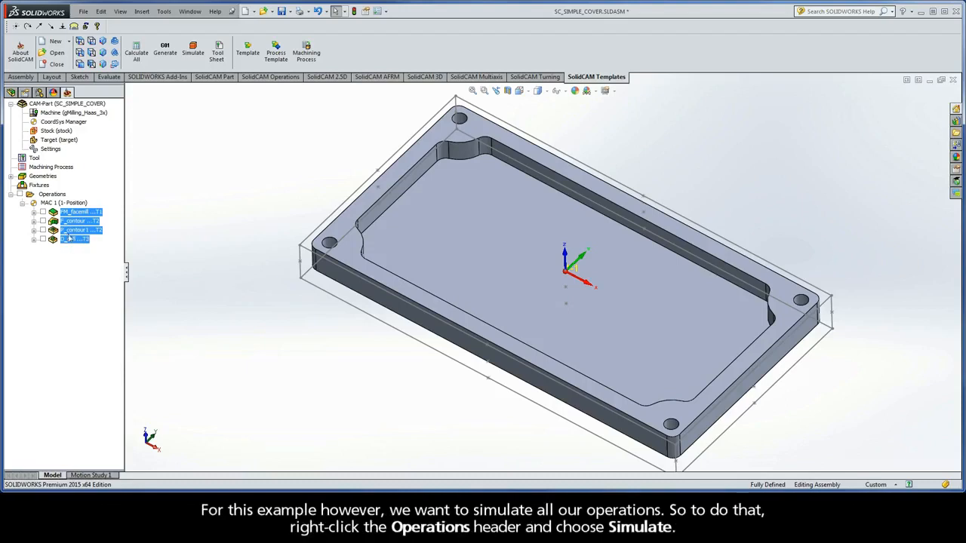
Open the tool path simulation for all operations under the Operations header.
{"action": "right_click", "coordinate": [62, 197]}
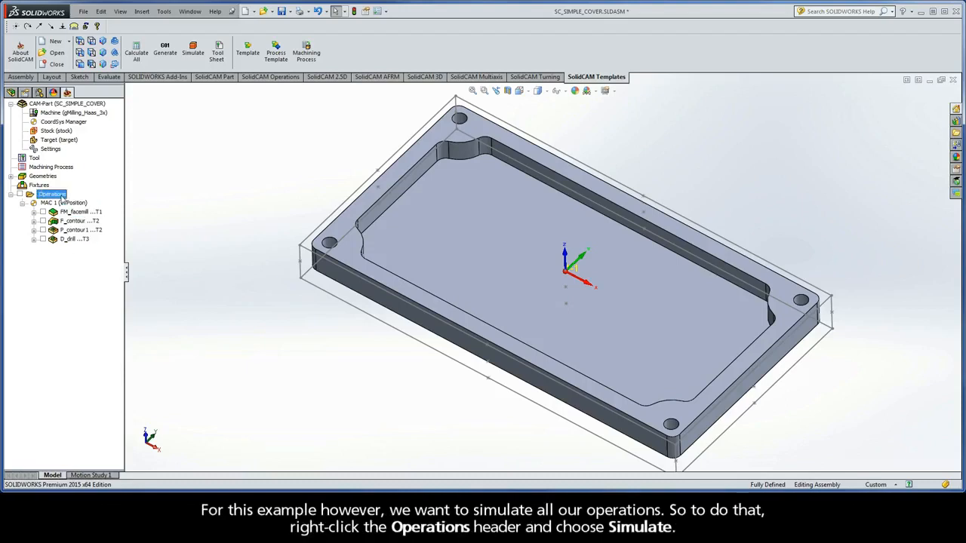
{"action": "right_click", "coordinate": [63, 197]}
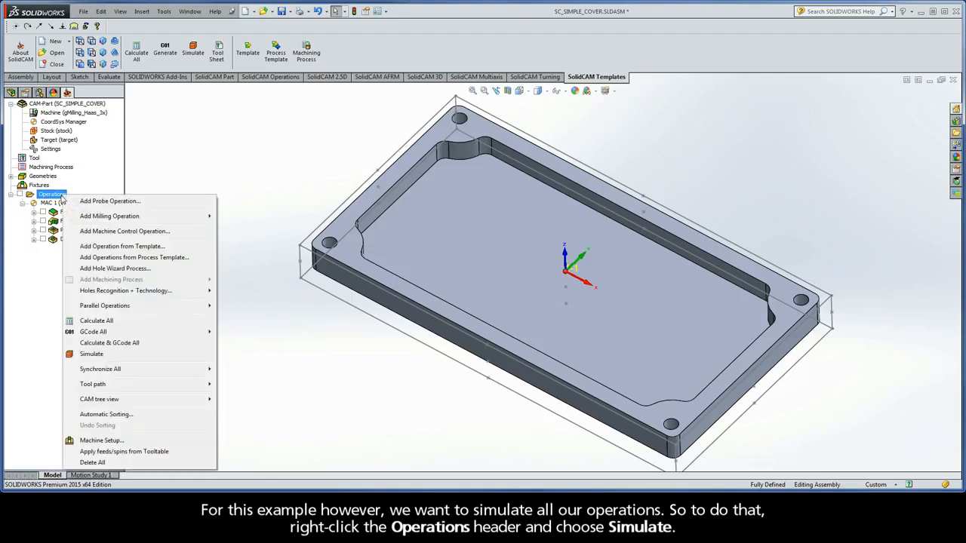
{"action": "left_click", "coordinate": [76, 353]}
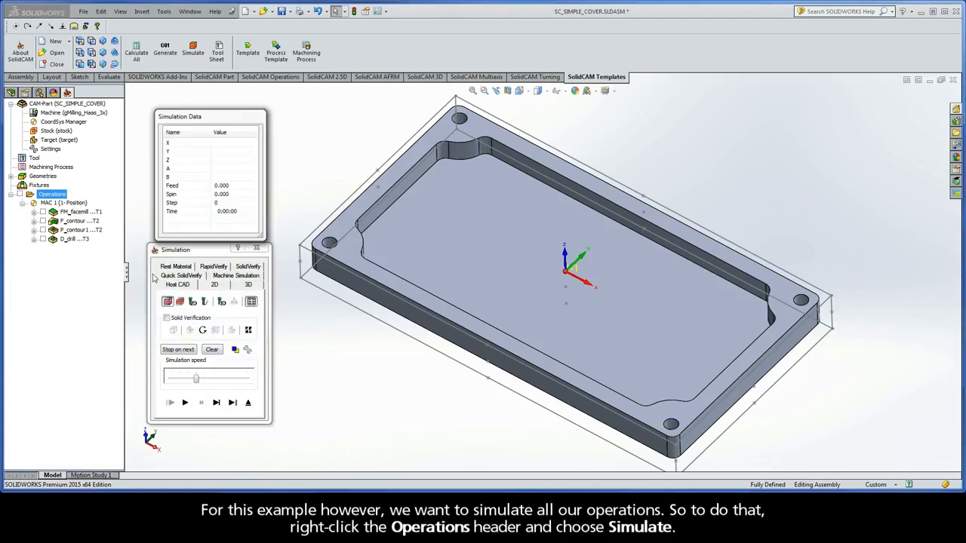
{"action": "left_click", "coordinate": [196, 256]}
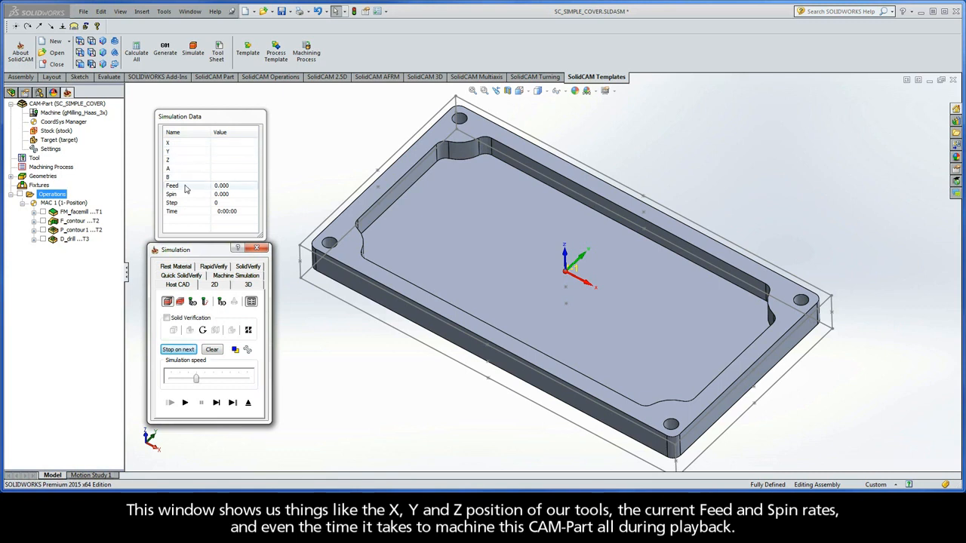
Play the Host CAD simulation, replay it at a slower speed, and raise the simulation speed during playback.
{"action": "left_click", "coordinate": [186, 403]}
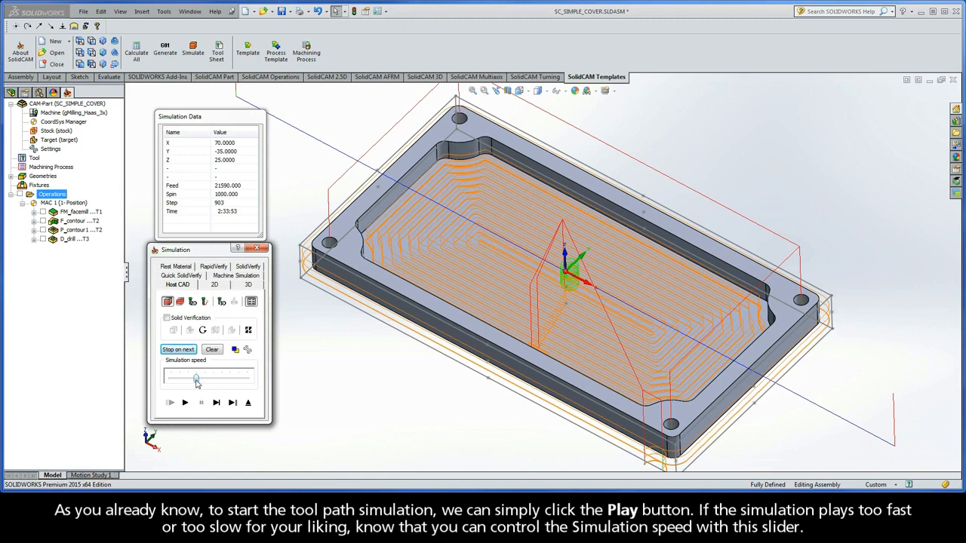
{"action": "left_click_drag", "start_coordinate": [196, 382], "coordinate": [172, 382]}
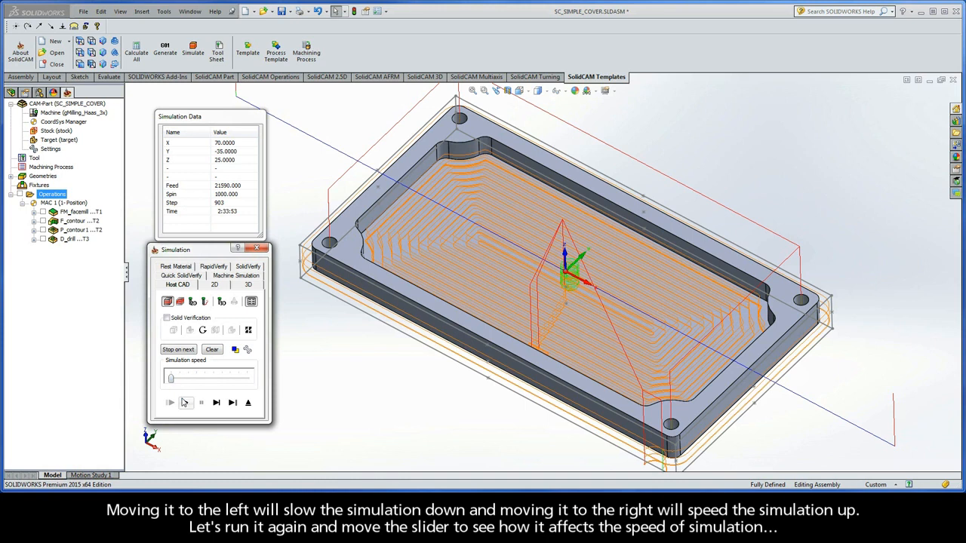
{"action": "left_click", "coordinate": [184, 402]}
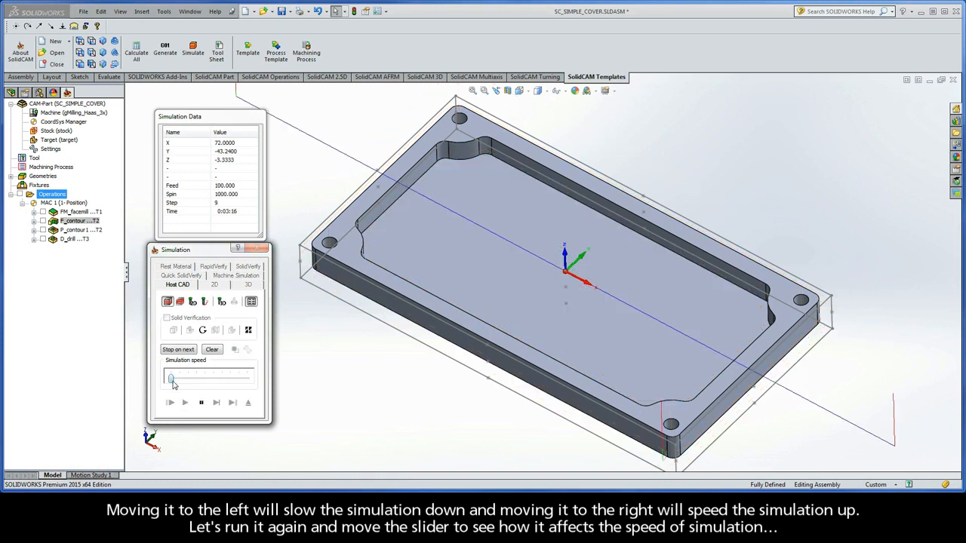
{"action": "left_click_drag", "start_coordinate": [172, 381], "coordinate": [221, 379]}
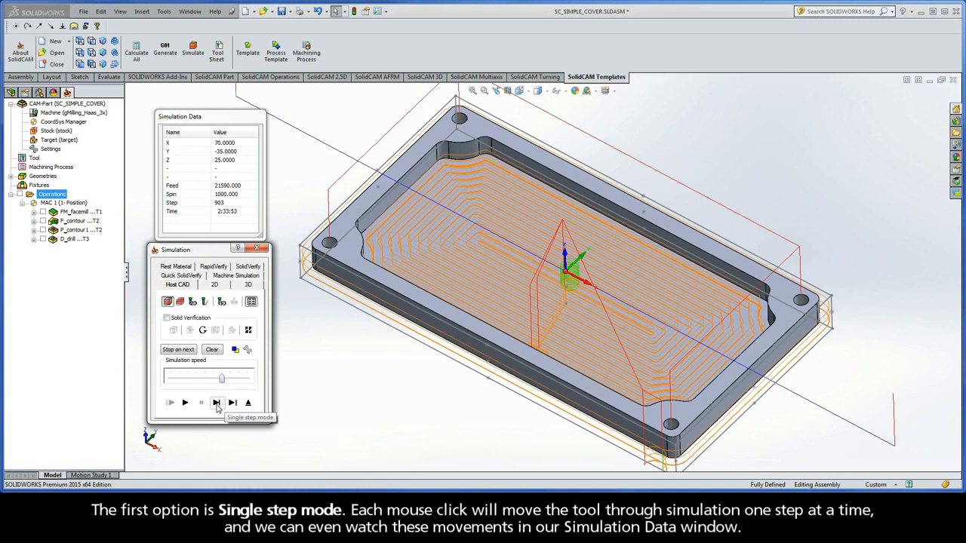
Advance the simulation one tool movement at a time in Single step mode, through the face milling and into the F_contour operation.
{"action": "left_click", "coordinate": [216, 403]}
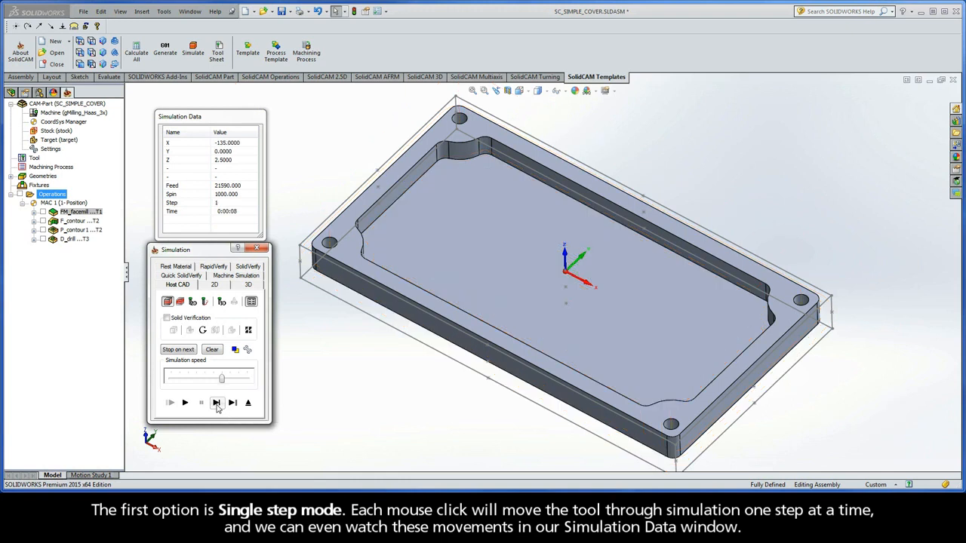
{"action": "left_click", "coordinate": [216, 402]}
{"action": "left_click", "coordinate": [216, 403]}
{"action": "left_click", "coordinate": [216, 403]}
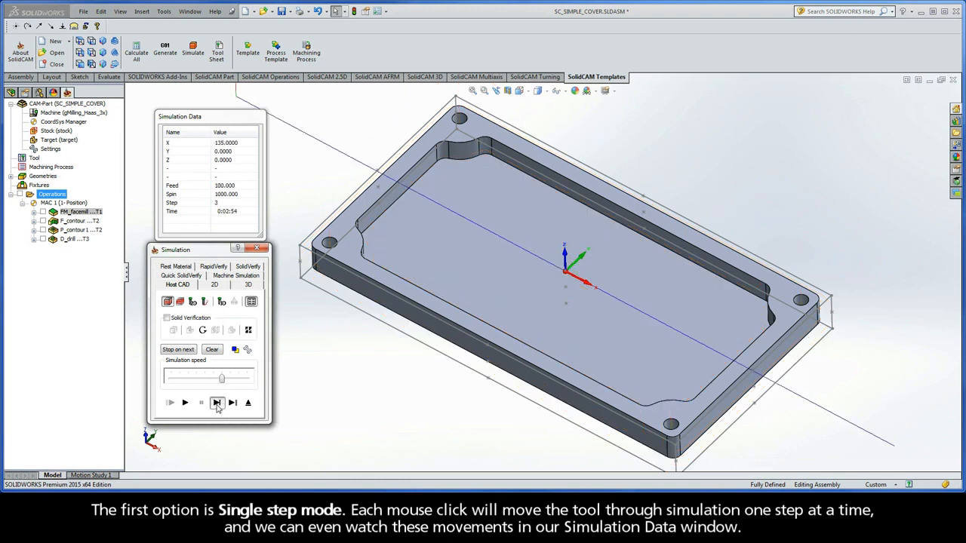
{"action": "left_click", "coordinate": [216, 403]}
{"action": "left_click", "coordinate": [216, 403]}
{"action": "left_click", "coordinate": [216, 403]}
{"action": "left_click", "coordinate": [216, 403]}
{"action": "left_click", "coordinate": [215, 403]}
{"action": "left_click", "coordinate": [216, 403]}
{"action": "left_click", "coordinate": [215, 403]}
{"action": "left_click", "coordinate": [216, 403]}
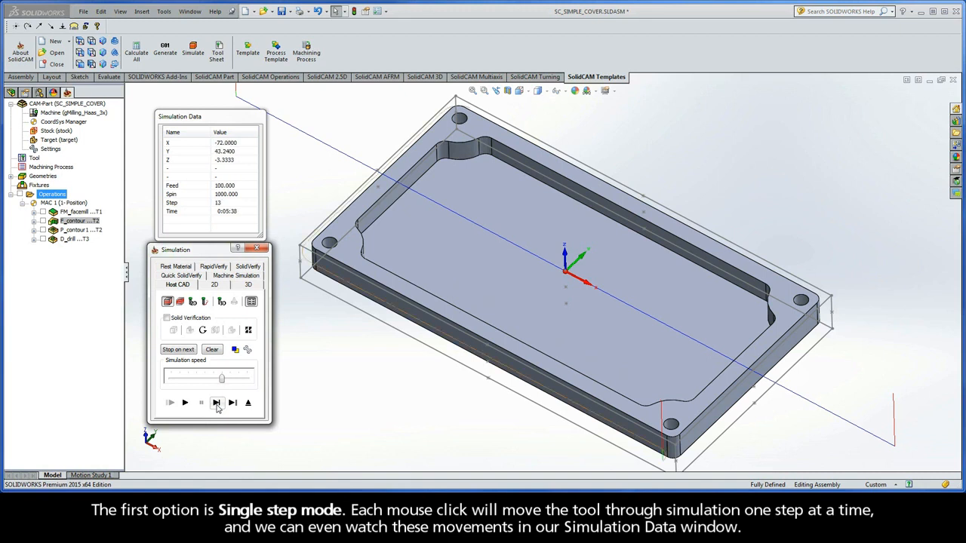
{"action": "left_click", "coordinate": [215, 403]}
{"action": "left_click", "coordinate": [216, 403]}
{"action": "left_click", "coordinate": [216, 403]}
{"action": "left_click", "coordinate": [215, 402]}
{"action": "left_click", "coordinate": [215, 402]}
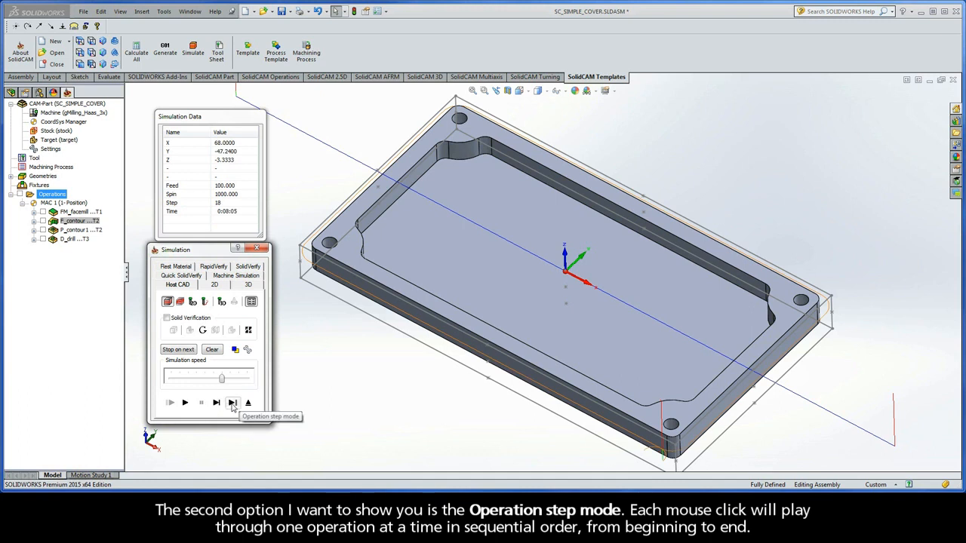
Play the simulation one operation at a time in Operation step mode, through the drilling and again from face milling onward.
{"action": "left_click", "coordinate": [233, 403]}
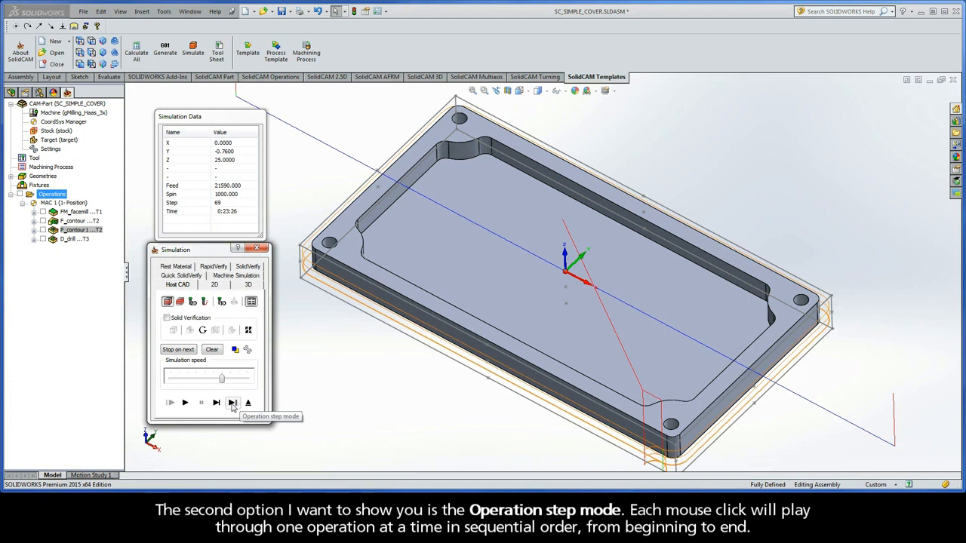
{"action": "left_click", "coordinate": [232, 403]}
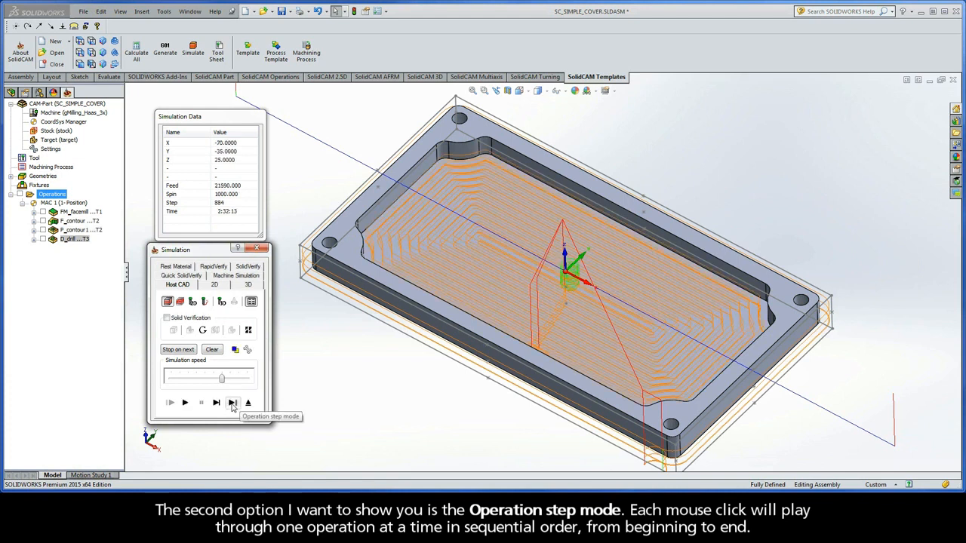
{"action": "left_click", "coordinate": [233, 403]}
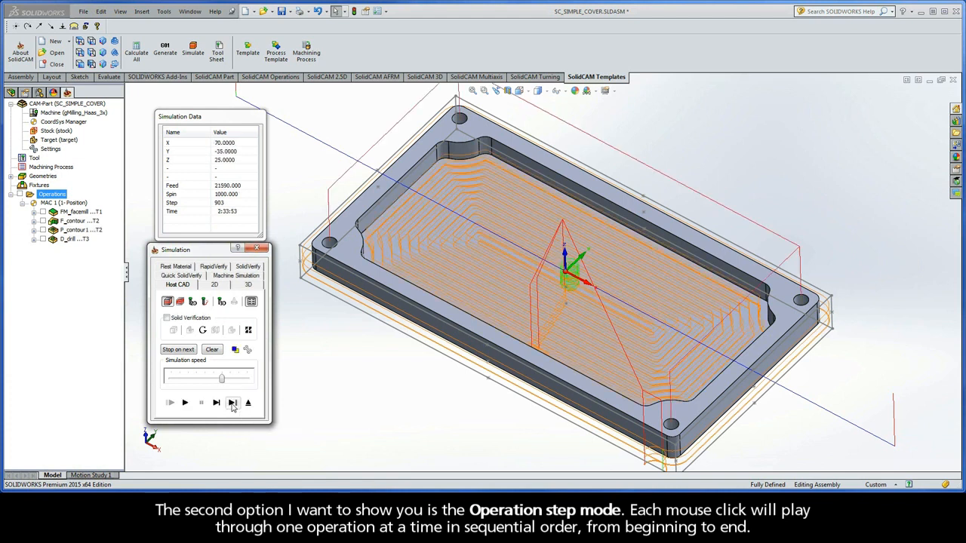
{"action": "left_click", "coordinate": [232, 404]}
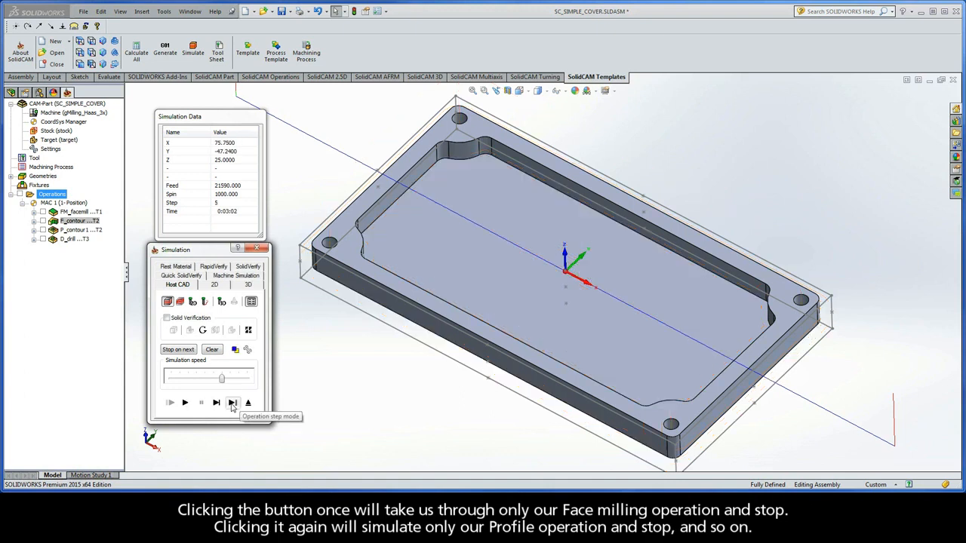
{"action": "left_click", "coordinate": [232, 403]}
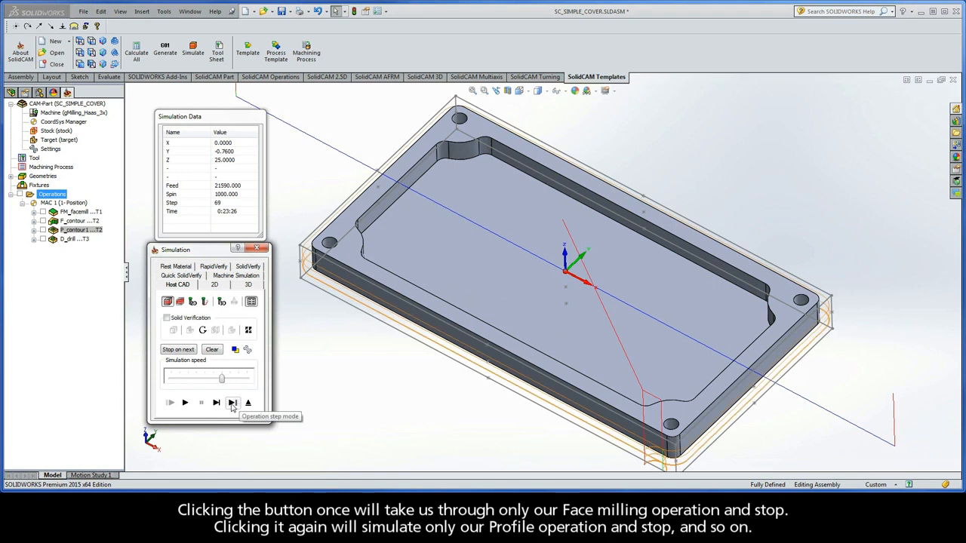
{"action": "left_click", "coordinate": [232, 403]}
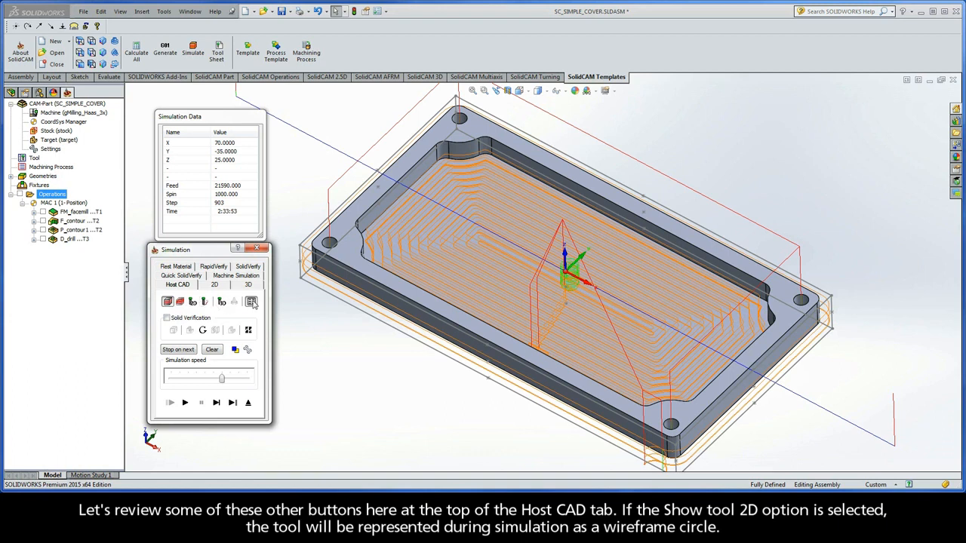
Turn on Show trail and Show tool 3D, and replay the Host CAD simulation.
{"action": "left_click", "coordinate": [206, 303]}
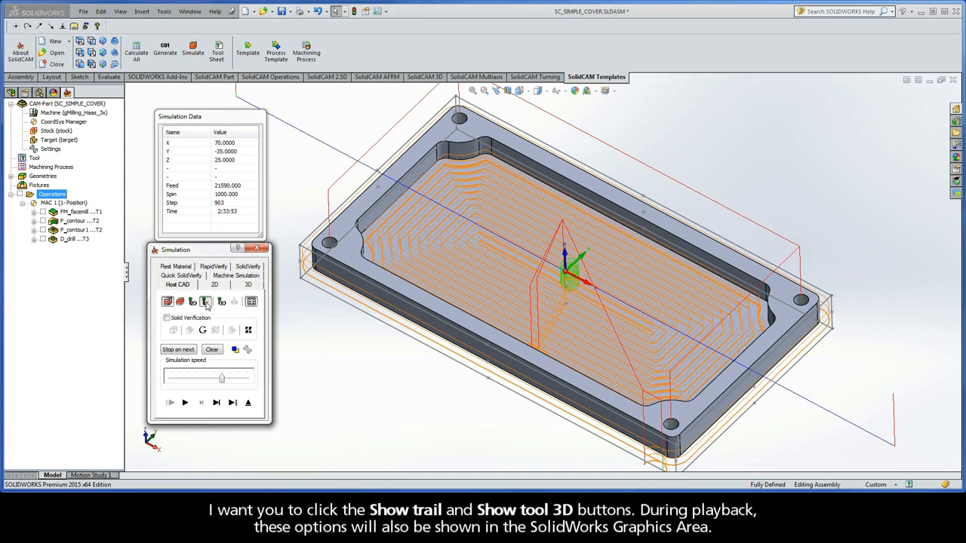
{"action": "left_click", "coordinate": [222, 302]}
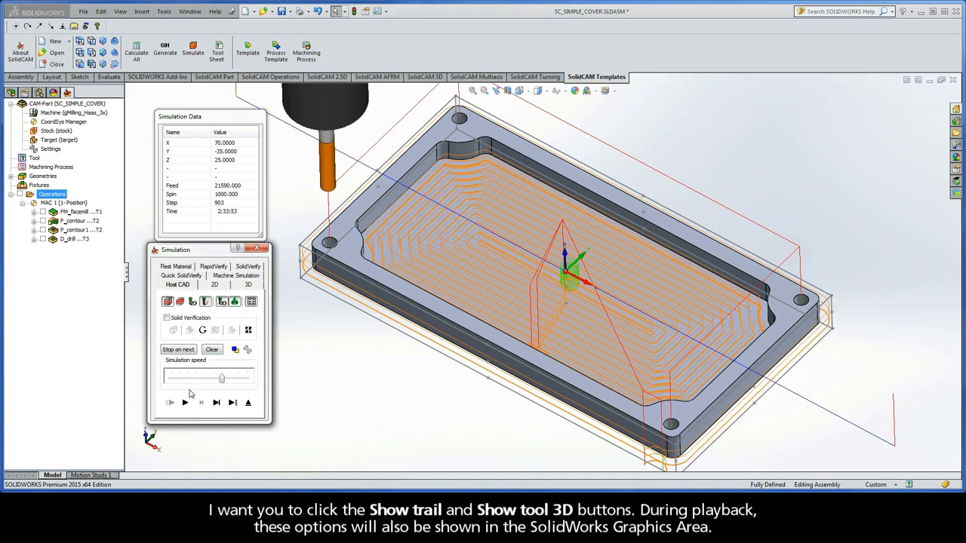
{"action": "left_click", "coordinate": [185, 404]}
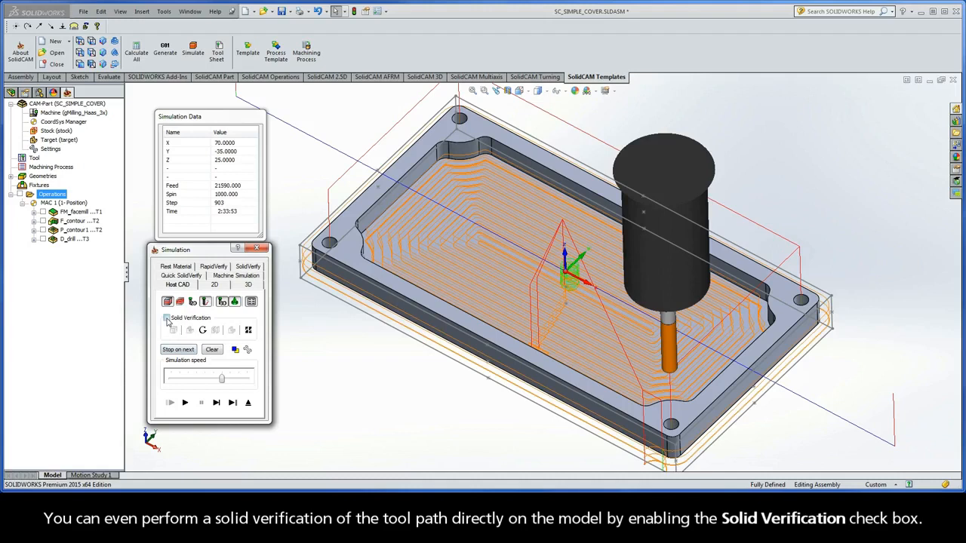
Replay the simulation with Solid Verification enabled, and view the simulation colors while keeping the defaults.
{"action": "left_click", "coordinate": [168, 319]}
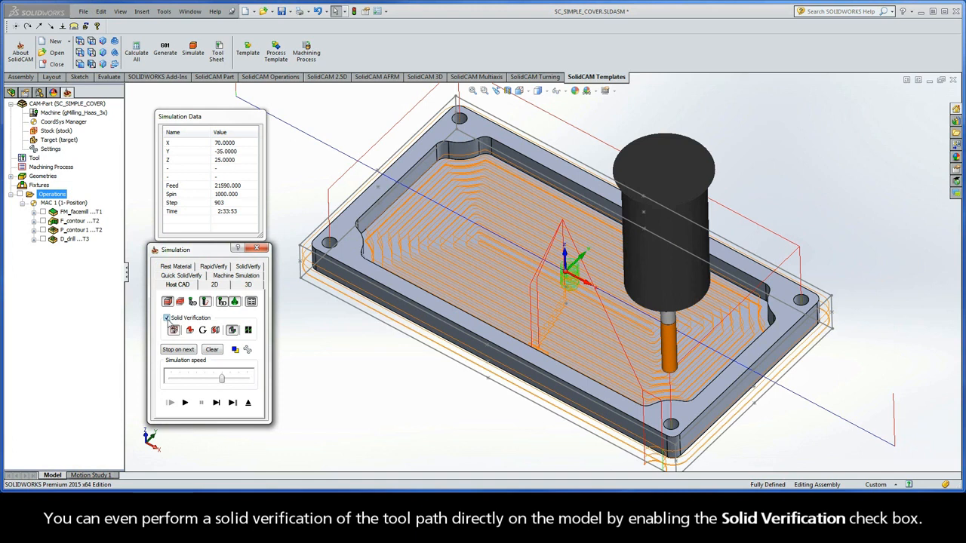
{"action": "left_click", "coordinate": [185, 402]}
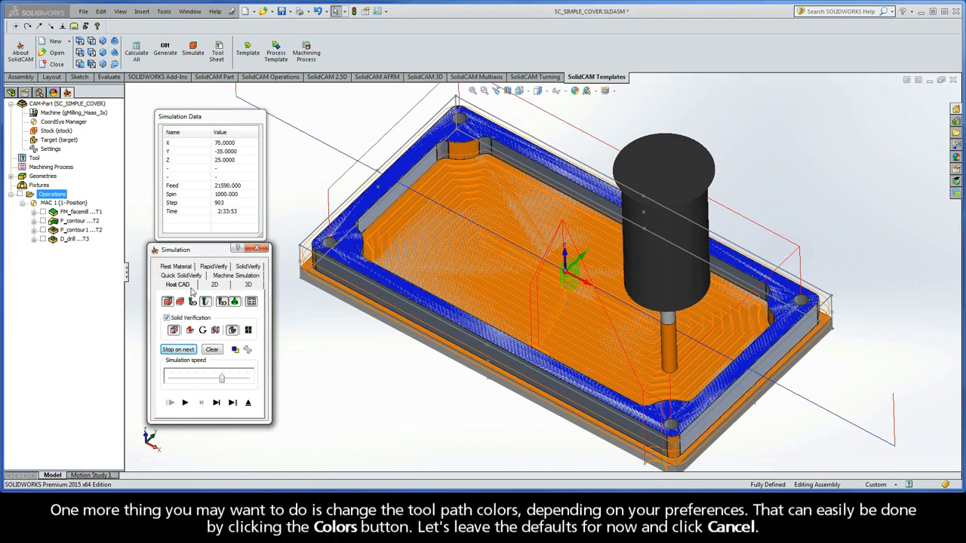
{"action": "left_click", "coordinate": [235, 352]}
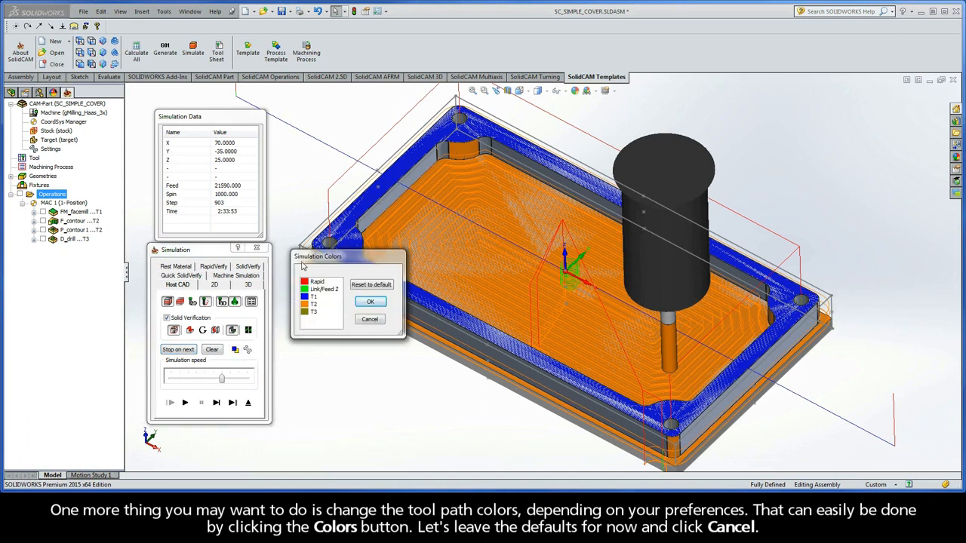
{"action": "left_click", "coordinate": [370, 320]}
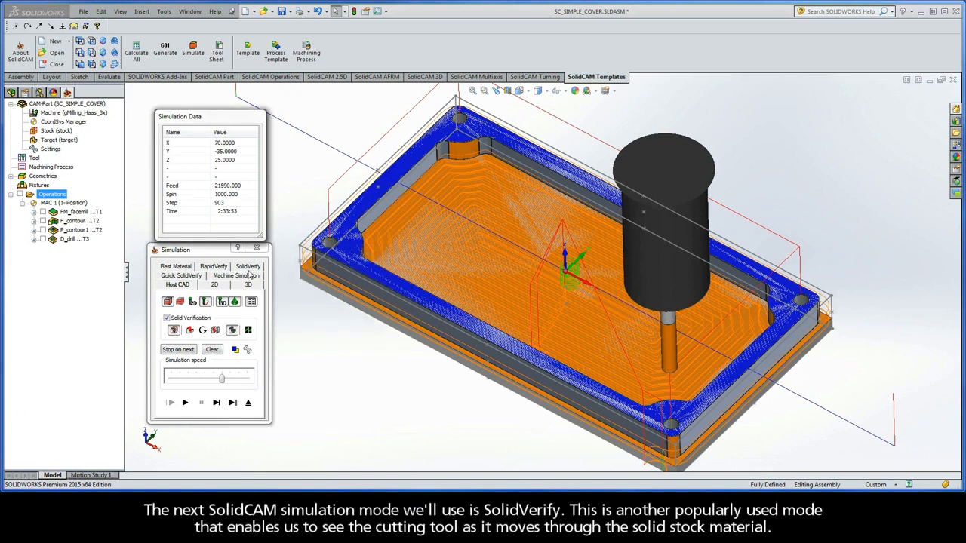
Run the machining simulation in SolidVerify mode, and replay it at a reduced simulation speed.
{"action": "left_click", "coordinate": [248, 267]}
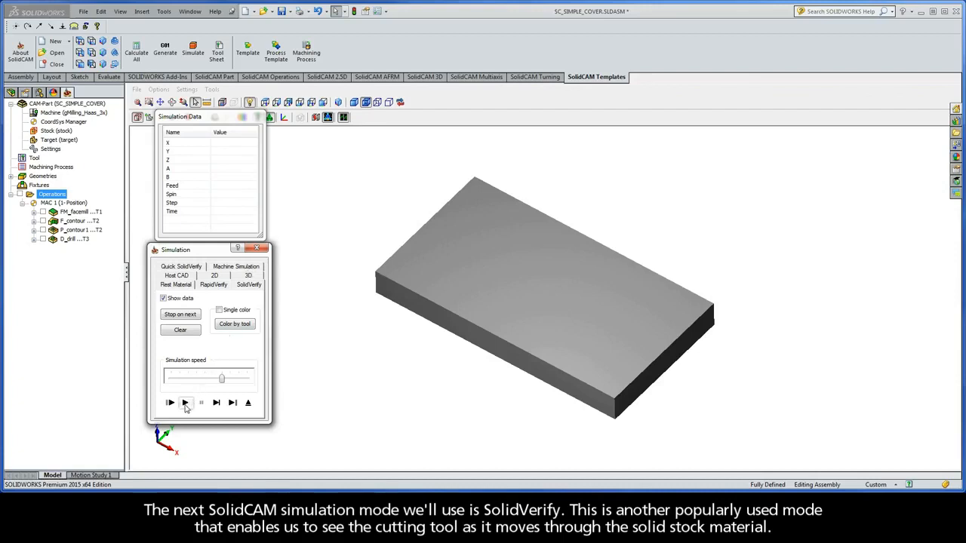
{"action": "left_click", "coordinate": [185, 404]}
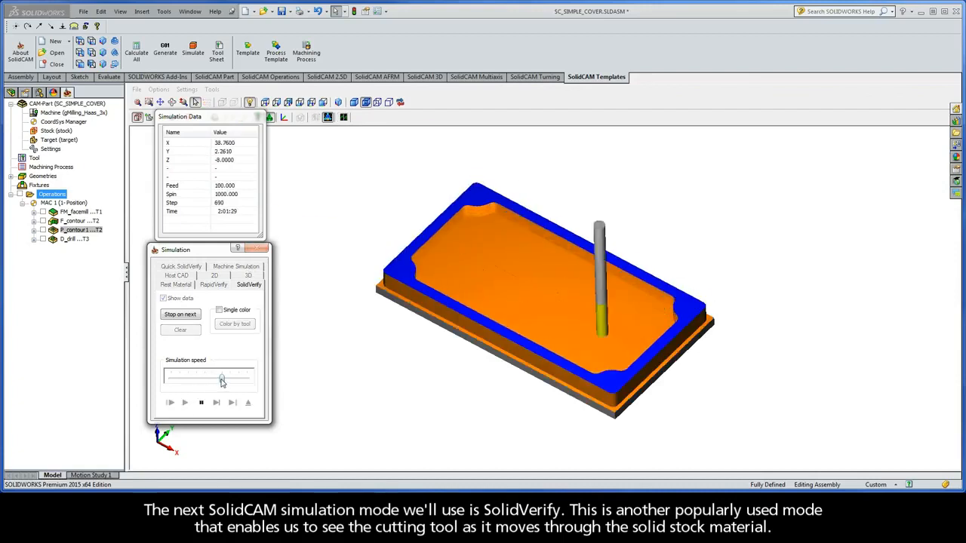
{"action": "left_click_drag", "start_coordinate": [221, 381], "coordinate": [195, 380]}
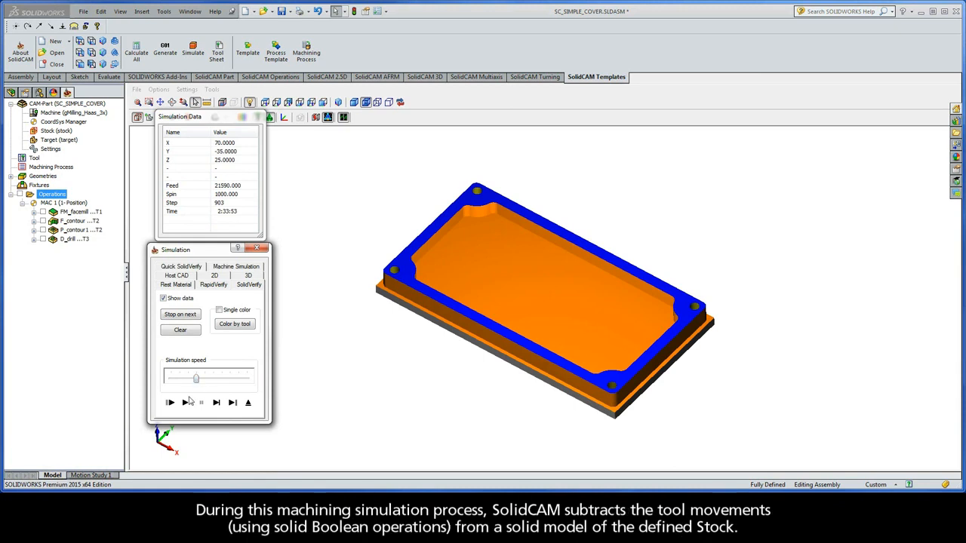
{"action": "left_click", "coordinate": [187, 403]}
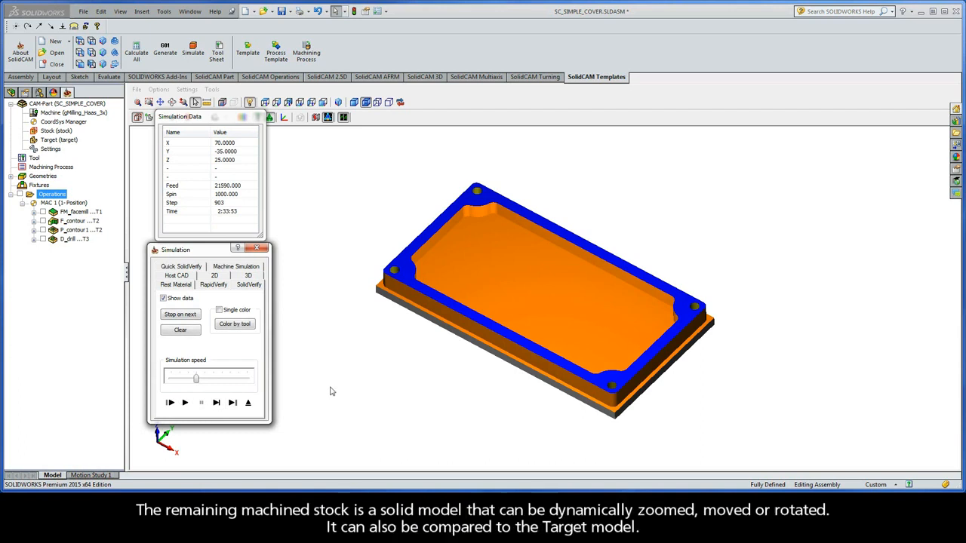
{"action": "scroll", "coordinate": [339, 387], "scroll_direction": "up", "scroll_amount": 5}
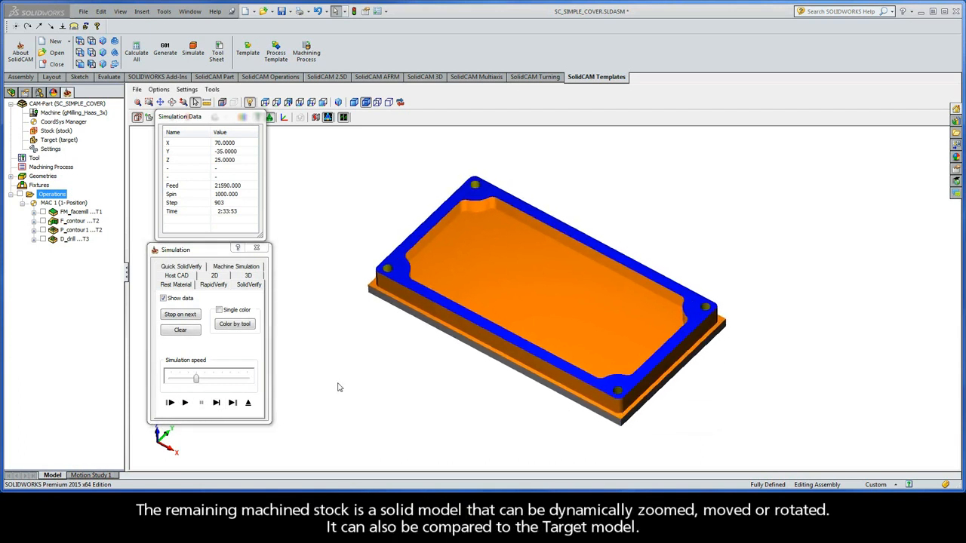
Select the F_contour and P_contour1 operations for simulation, and simulate only the F_contour profile in Operation step mode.
{"action": "scroll", "coordinate": [339, 387], "scroll_direction": "up", "scroll_amount": 3}
{"action": "middle_click_drag", "start_coordinate": [339, 387], "coordinate": [339, 387]}
{"action": "scroll", "coordinate": [339, 387], "scroll_direction": "up", "scroll_amount": 2}
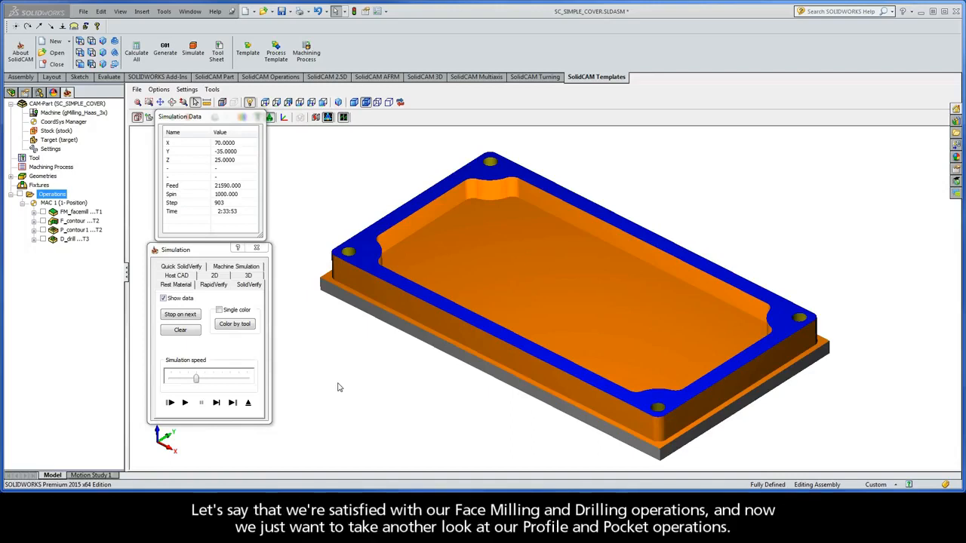
{"action": "left_click", "coordinate": [79, 221]}
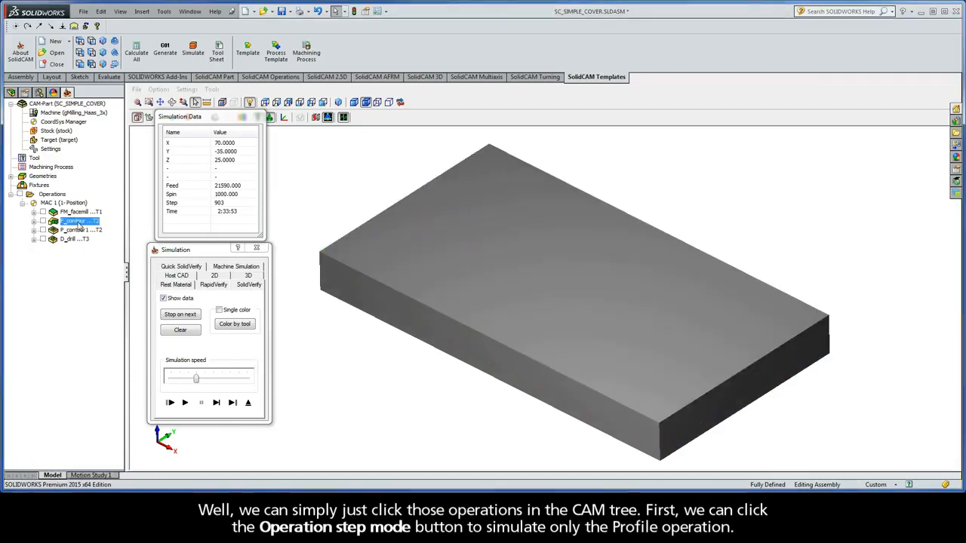
{"action": "left_click", "coordinate": [78, 230], "text": "ctrl"}
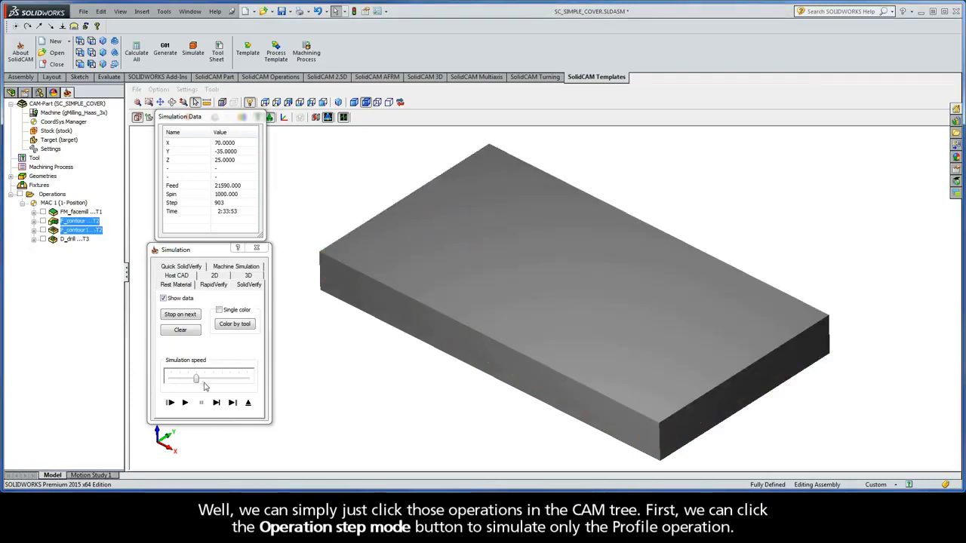
{"action": "left_click", "coordinate": [232, 402]}
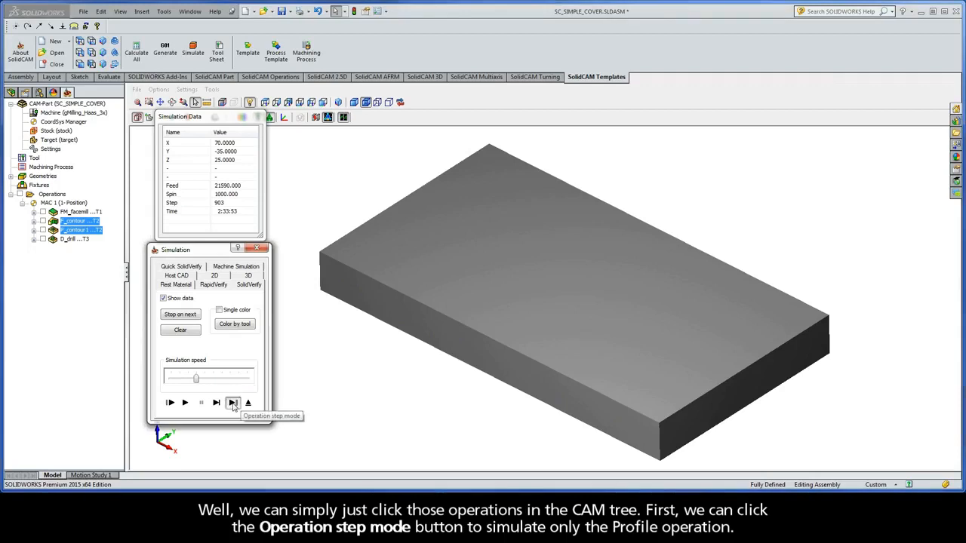
{"action": "left_click", "coordinate": [233, 406]}
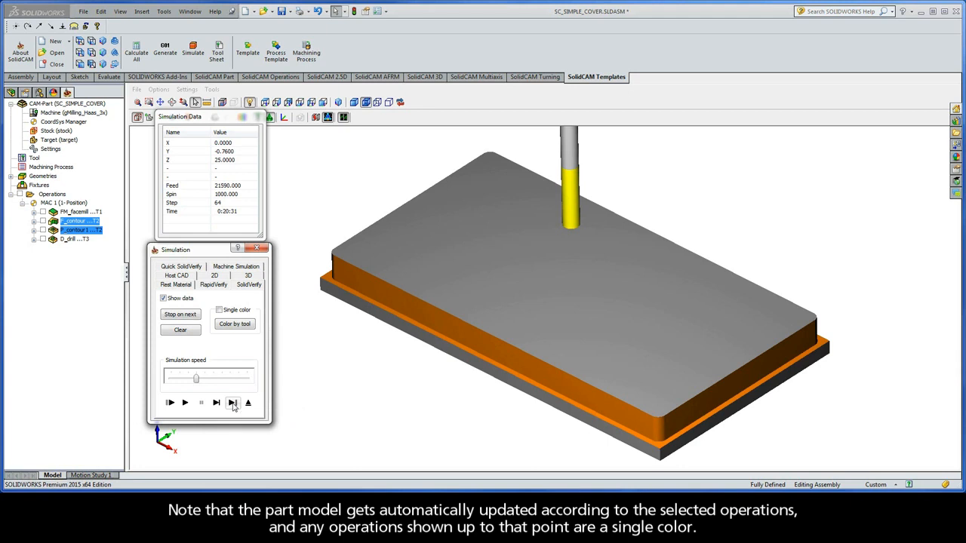
Single-step the simulation through the helical entry and first cuts of the P_contour1 pocket, and play the rest to the end.
{"action": "left_click", "coordinate": [216, 403]}
{"action": "left_click", "coordinate": [218, 407]}
{"action": "left_click", "coordinate": [218, 406]}
{"action": "left_click", "coordinate": [218, 407]}
{"action": "left_click", "coordinate": [218, 406]}
{"action": "left_click", "coordinate": [218, 407]}
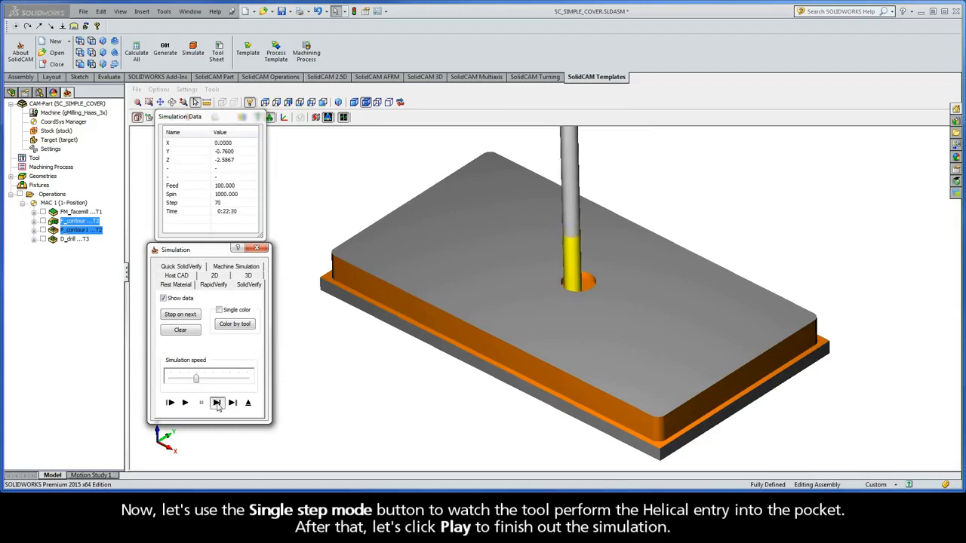
{"action": "left_click", "coordinate": [217, 404]}
{"action": "left_click", "coordinate": [218, 404]}
{"action": "left_click", "coordinate": [216, 403]}
{"action": "left_click", "coordinate": [216, 403]}
{"action": "left_click", "coordinate": [216, 403]}
{"action": "left_click", "coordinate": [216, 403]}
{"action": "left_click", "coordinate": [217, 403]}
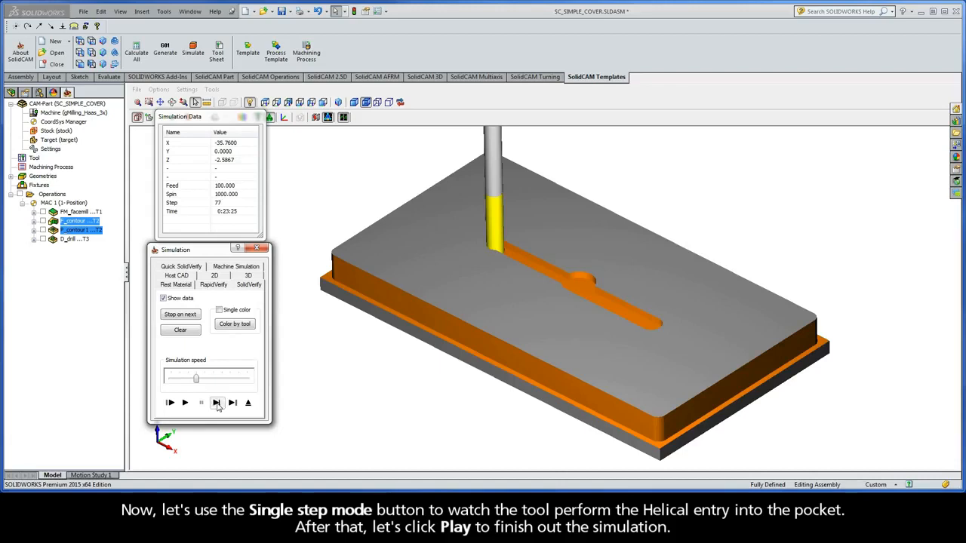
{"action": "left_click", "coordinate": [187, 403]}
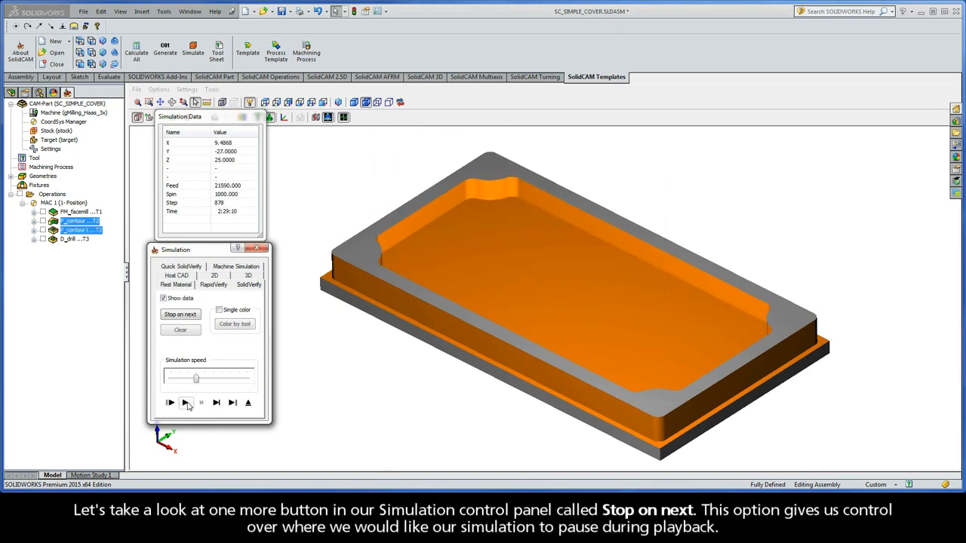
Set the simulation to stop on Tool change, play all Operations through each tool change to the end, and exit the simulation.
{"action": "left_click", "coordinate": [180, 315]}
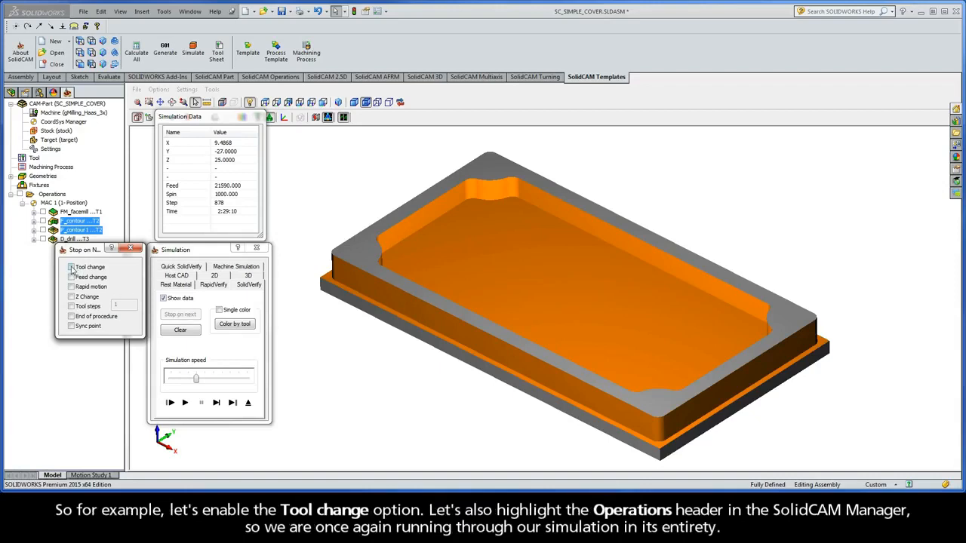
{"action": "left_click_drag", "start_coordinate": [86, 250], "coordinate": [86, 261]}
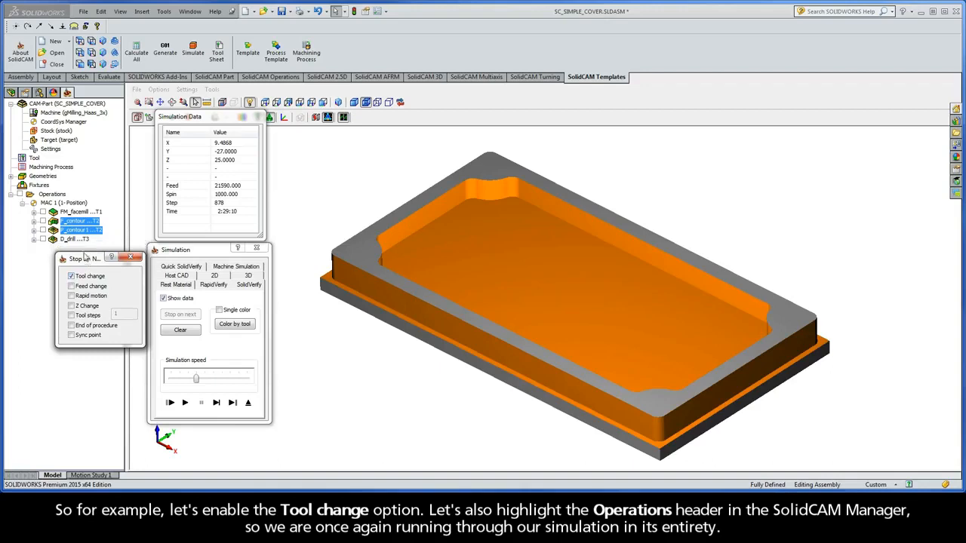
{"action": "left_click", "coordinate": [56, 196]}
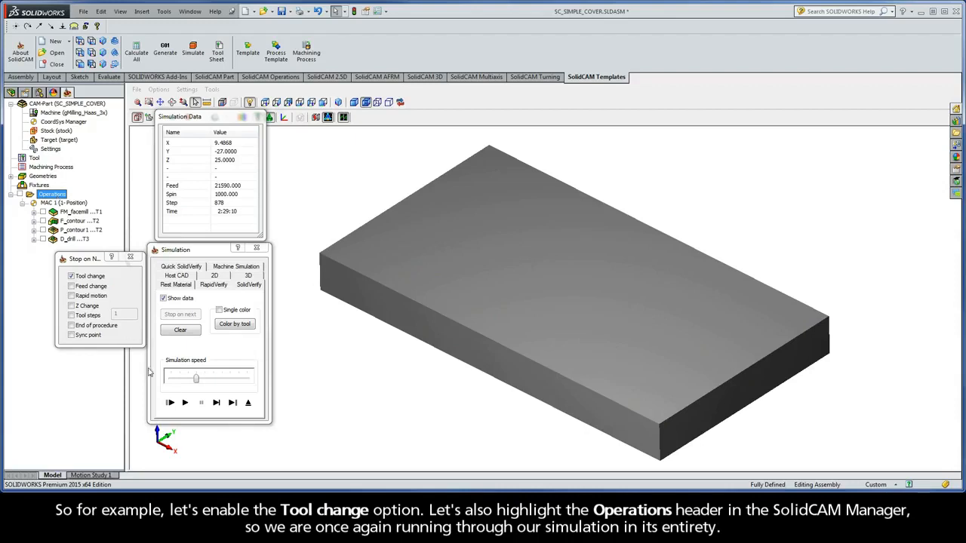
{"action": "left_click", "coordinate": [186, 404]}
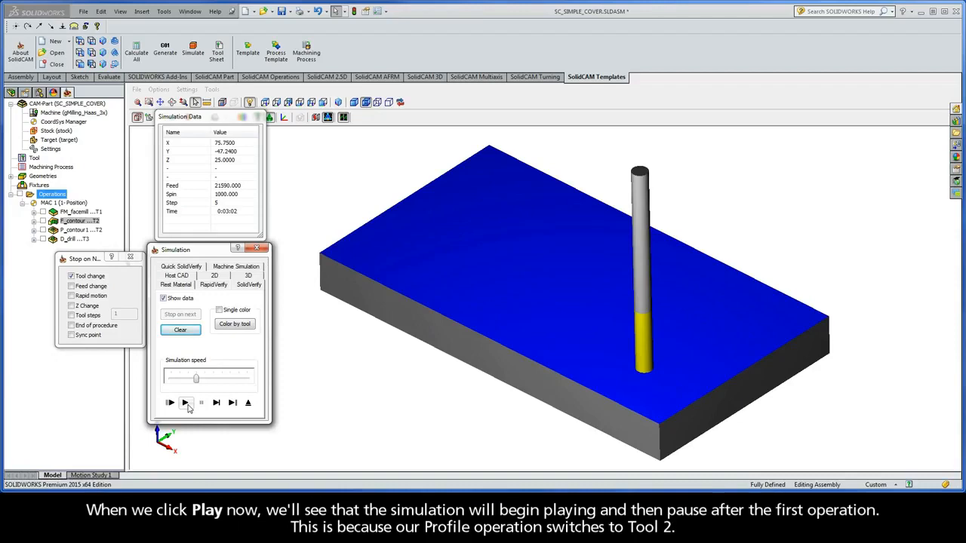
{"action": "left_click", "coordinate": [186, 404]}
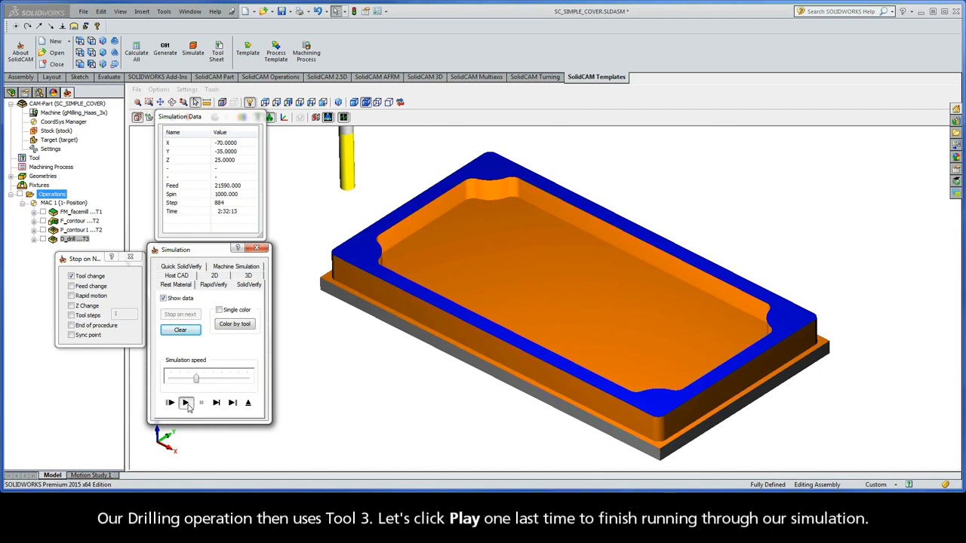
{"action": "left_click", "coordinate": [186, 404]}
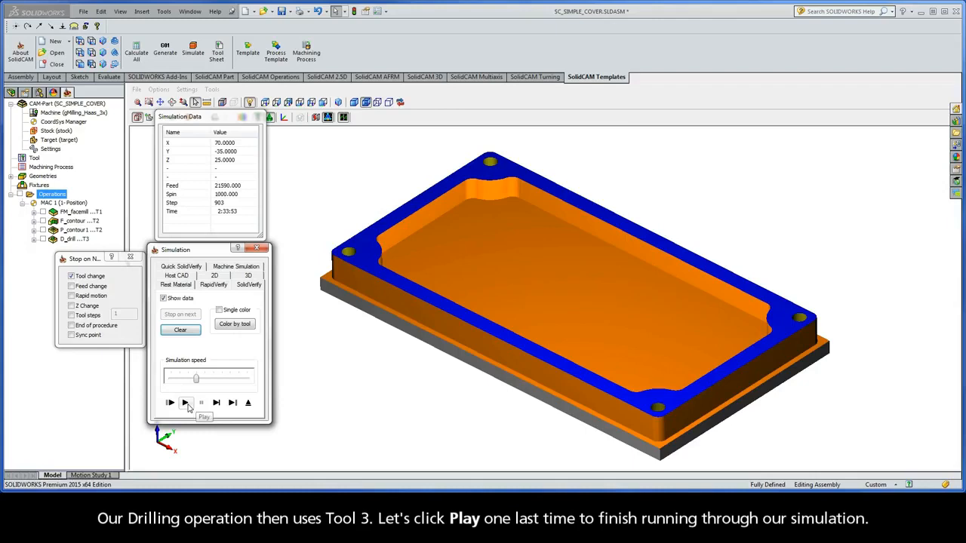
{"action": "left_click", "coordinate": [248, 406]}
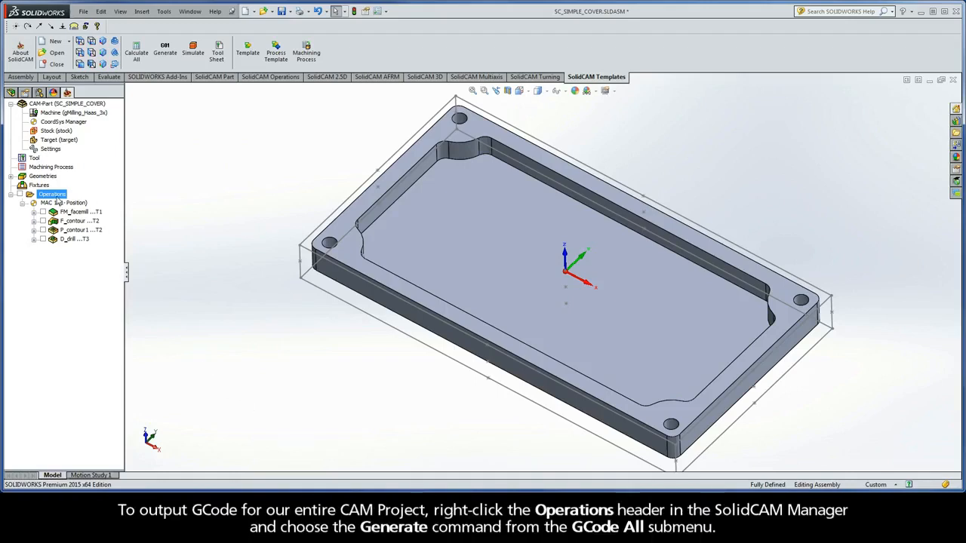
Generate the GCode for all operations, review the SC_SIMPLE_COVER.NC file through to its end, and close it.
{"action": "right_click", "coordinate": [57, 197]}
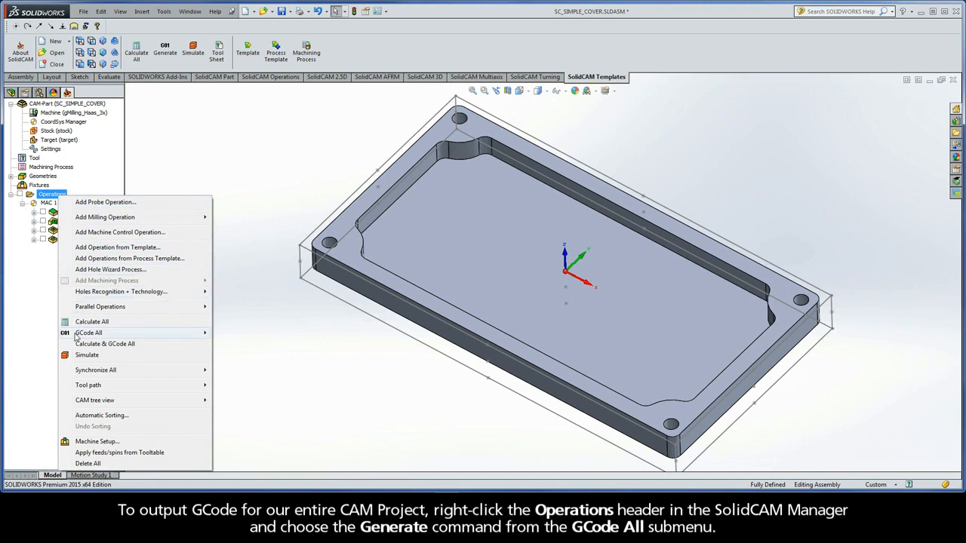
{"action": "mouse_move", "coordinate": [76, 336]}
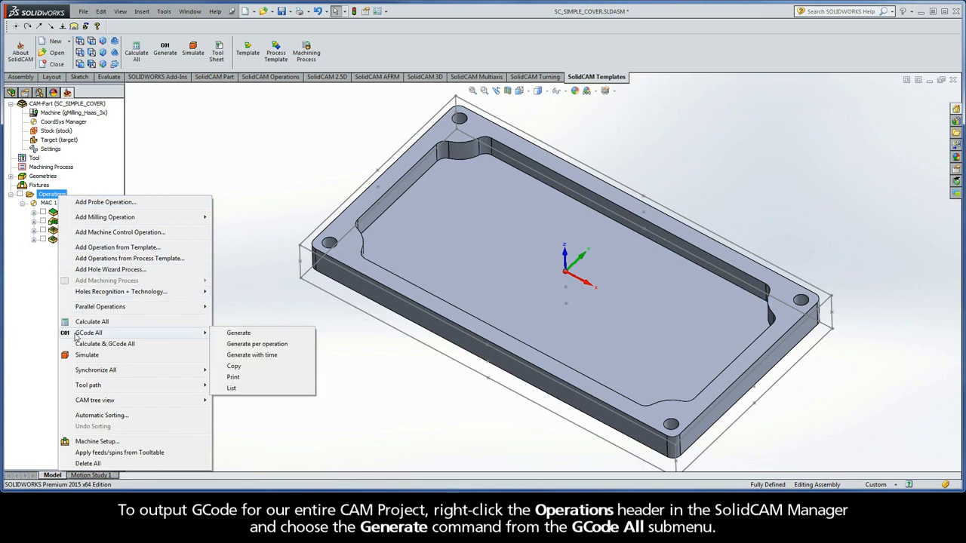
{"action": "left_click", "coordinate": [242, 337]}
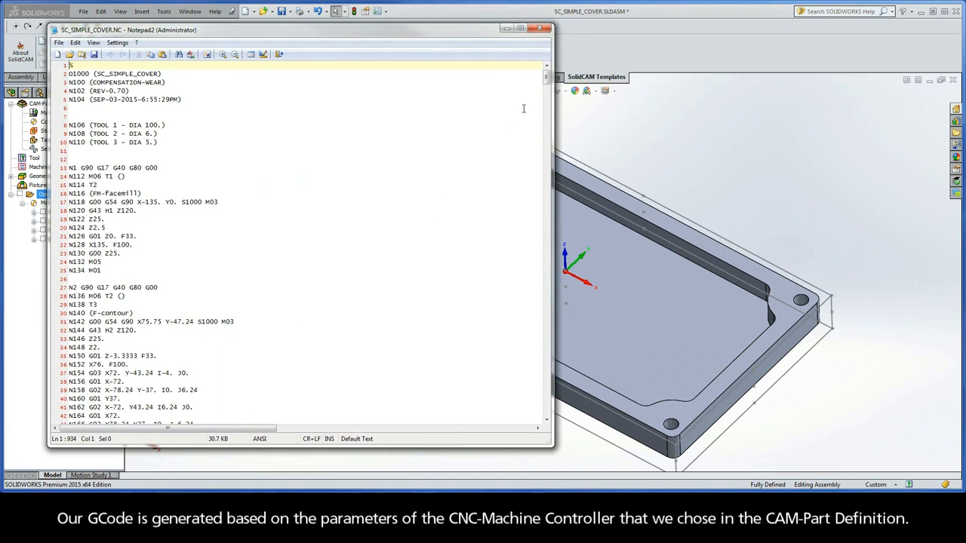
{"action": "left_click_drag", "start_coordinate": [547, 80], "coordinate": [547, 413]}
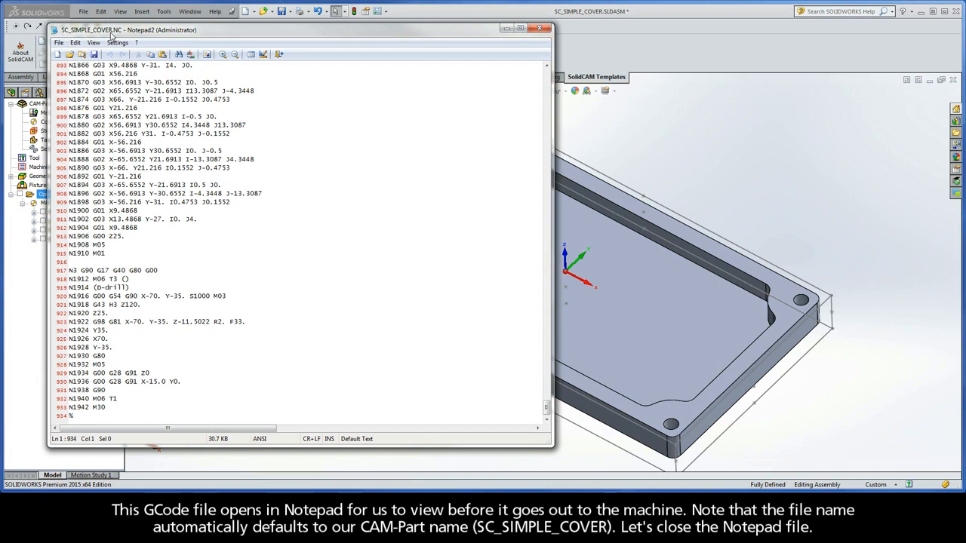
{"action": "left_click", "coordinate": [540, 29]}
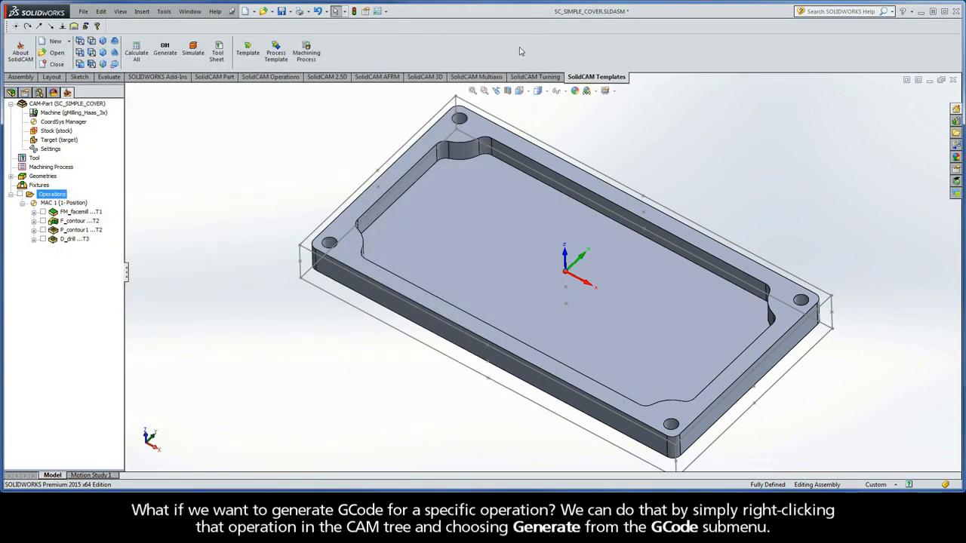
Generate the GCode for only the F_contour operation, keeping F_contour as the file name, and close the file after reviewing it.
{"action": "right_click", "coordinate": [79, 223]}
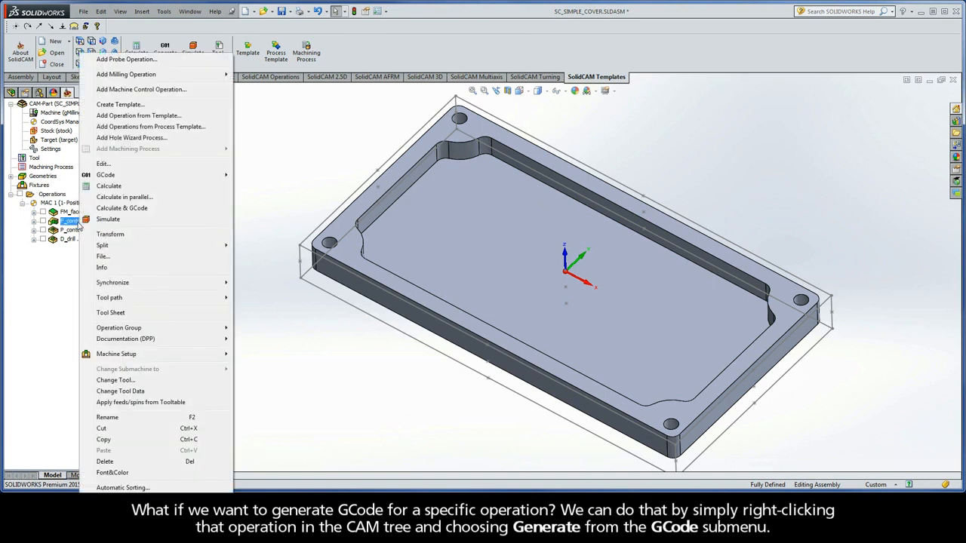
{"action": "mouse_move", "coordinate": [129, 178]}
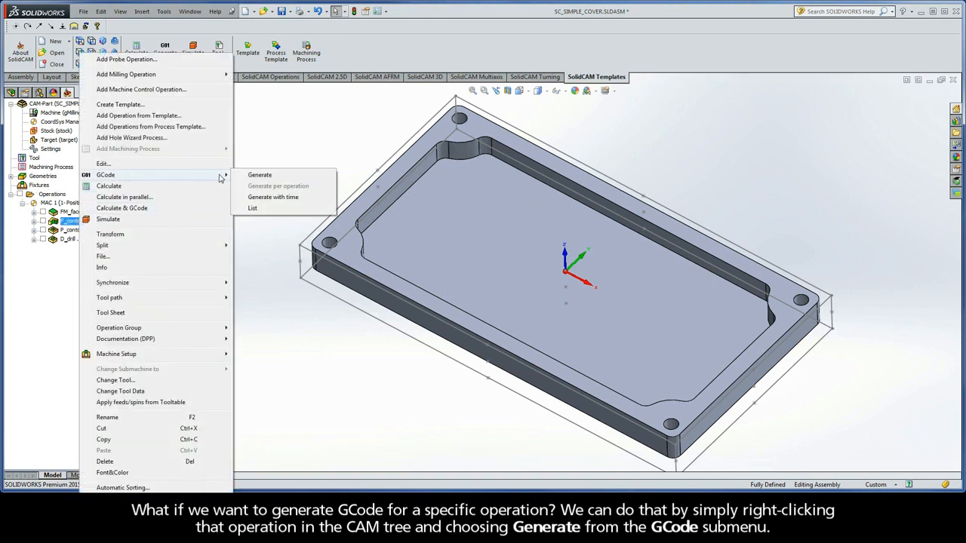
{"action": "left_click", "coordinate": [273, 176]}
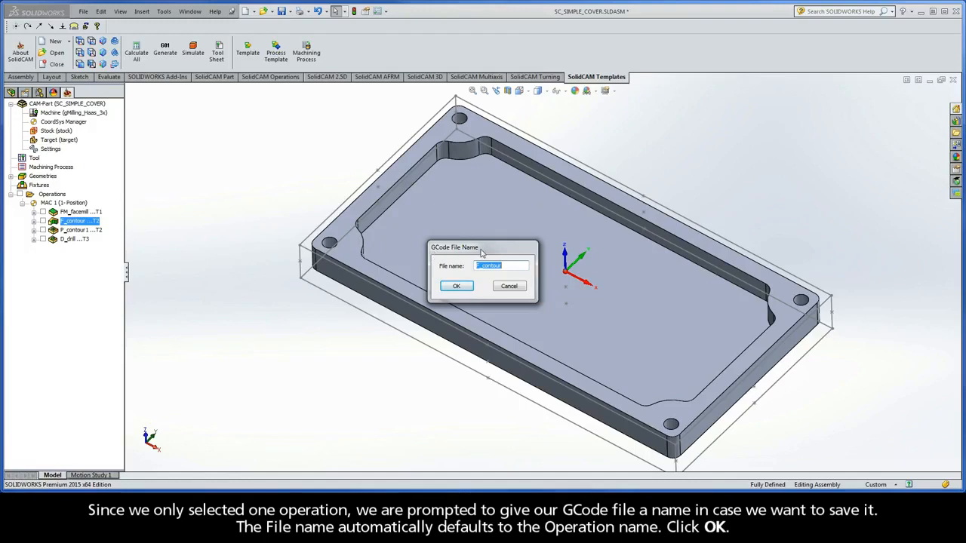
{"action": "left_click", "coordinate": [506, 265]}
{"action": "double_click", "coordinate": [507, 266]}
{"action": "left_click", "coordinate": [457, 286]}
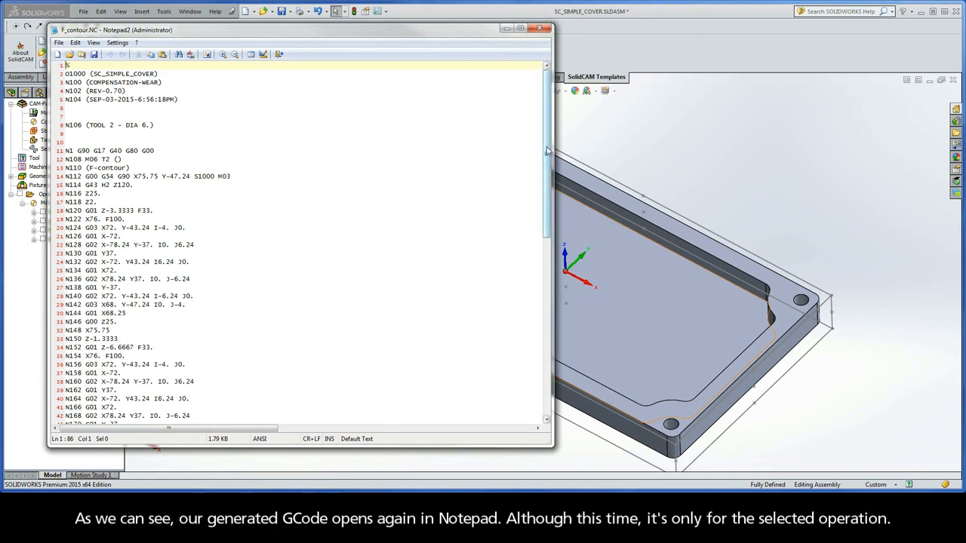
{"action": "mouse_move", "coordinate": [548, 151]}
{"action": "left_mouse_down"}
{"action": "mouse_move", "coordinate": [548, 329]}
{"action": "mouse_move", "coordinate": [547, 143]}
{"action": "left_mouse_up"}
{"action": "left_click", "coordinate": [540, 28]}
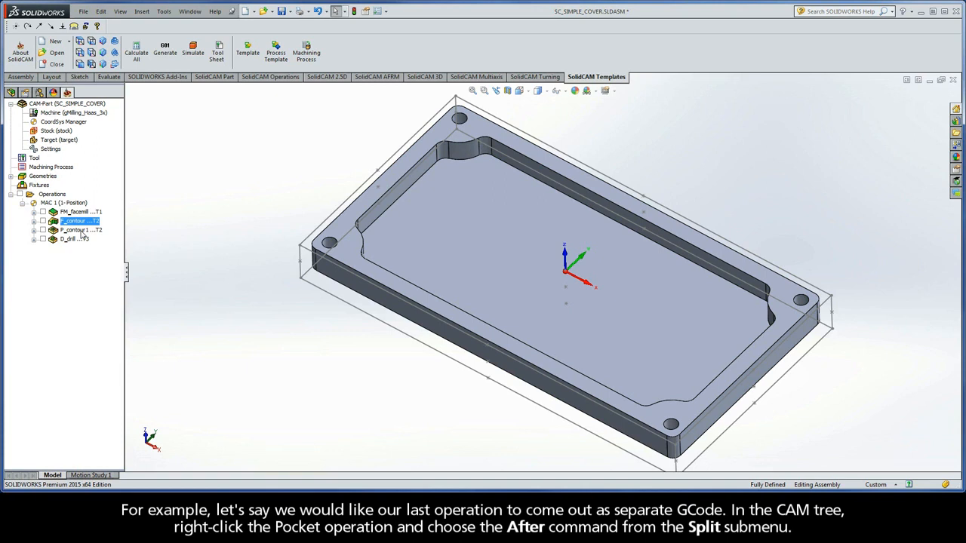
Insert a split after the P_contour1 pocket operation, keeping the default name split.
{"action": "right_click", "coordinate": [80, 230]}
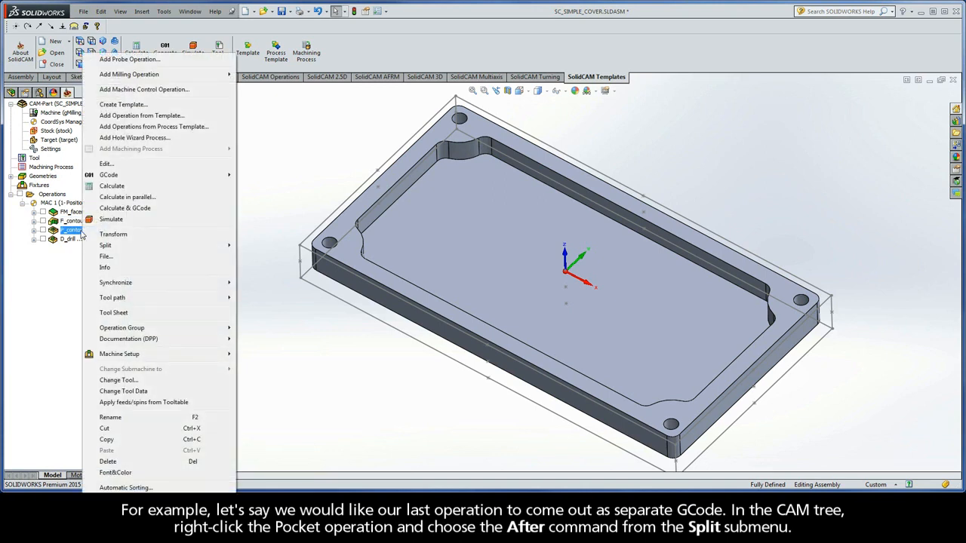
{"action": "mouse_move", "coordinate": [119, 249]}
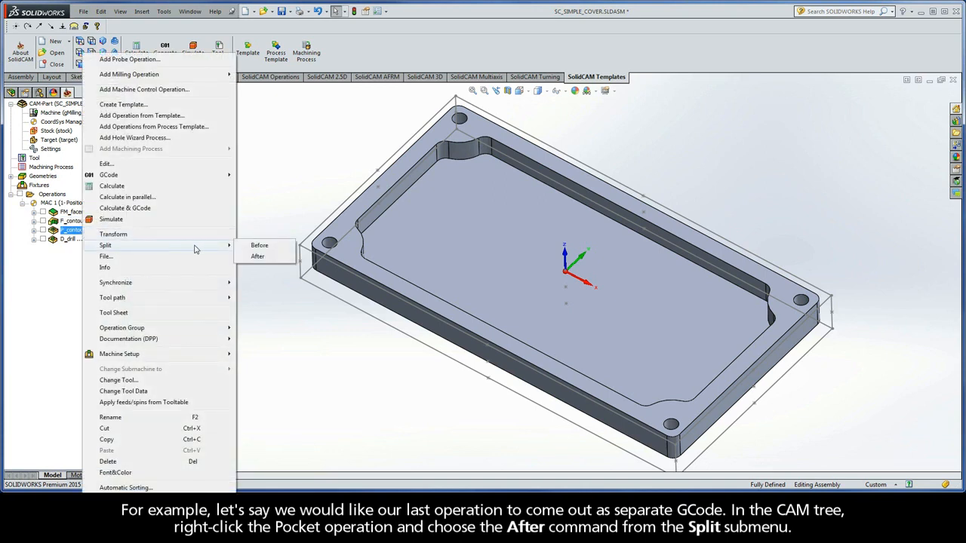
{"action": "left_click", "coordinate": [265, 260]}
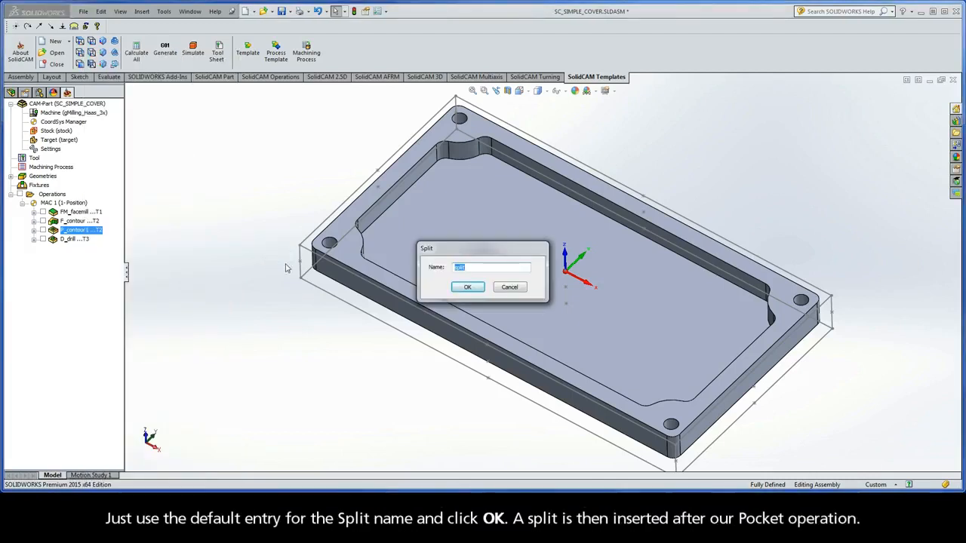
{"action": "left_click", "coordinate": [468, 287]}
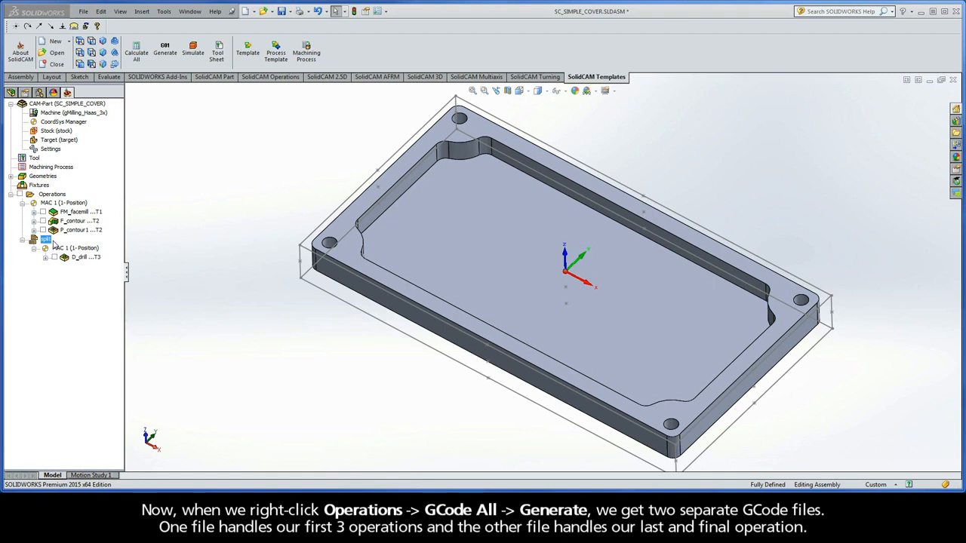
Generate the GCode for all operations, and view the SC_SIMPLE_COVER.NC and SC_SIMPLE_COVER-1.NC files in turn.
{"action": "right_click", "coordinate": [60, 195]}
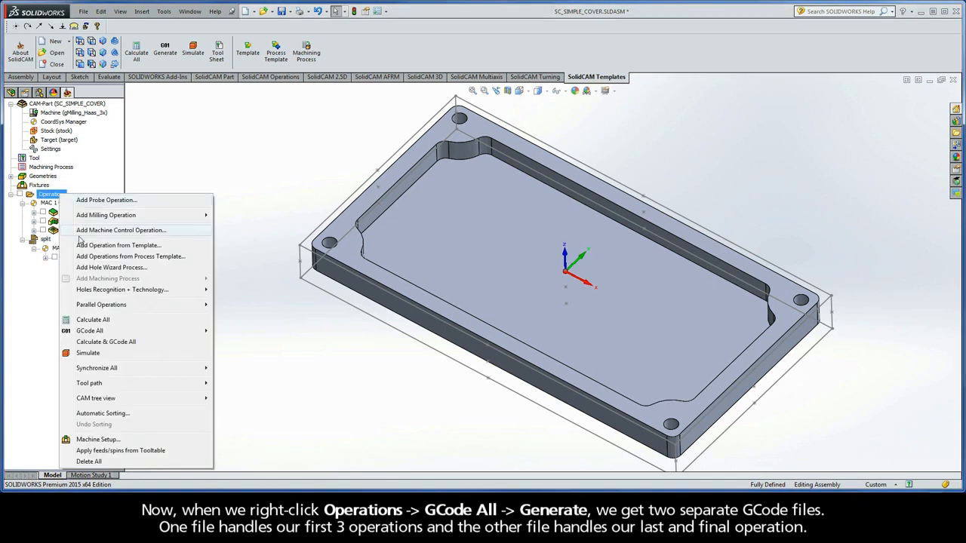
{"action": "mouse_move", "coordinate": [113, 332]}
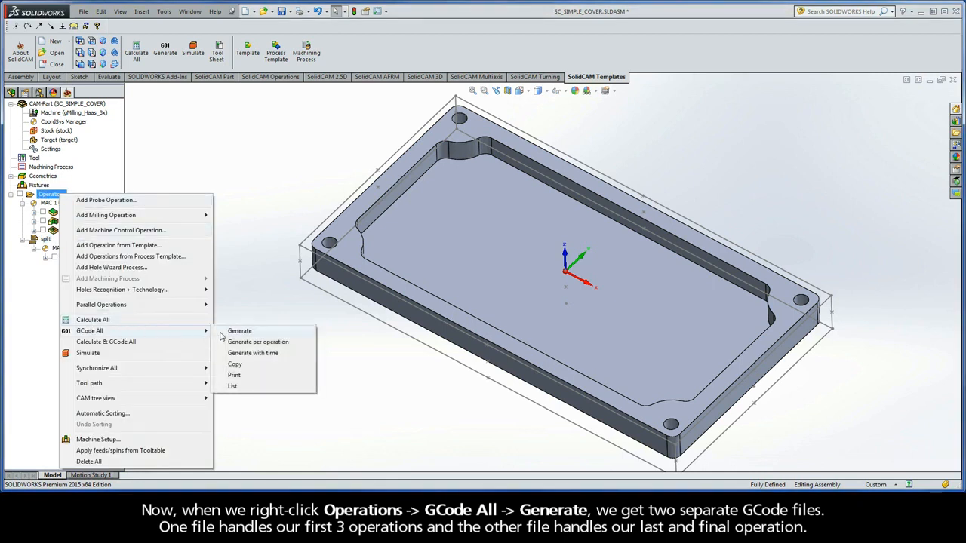
{"action": "left_click", "coordinate": [255, 333]}
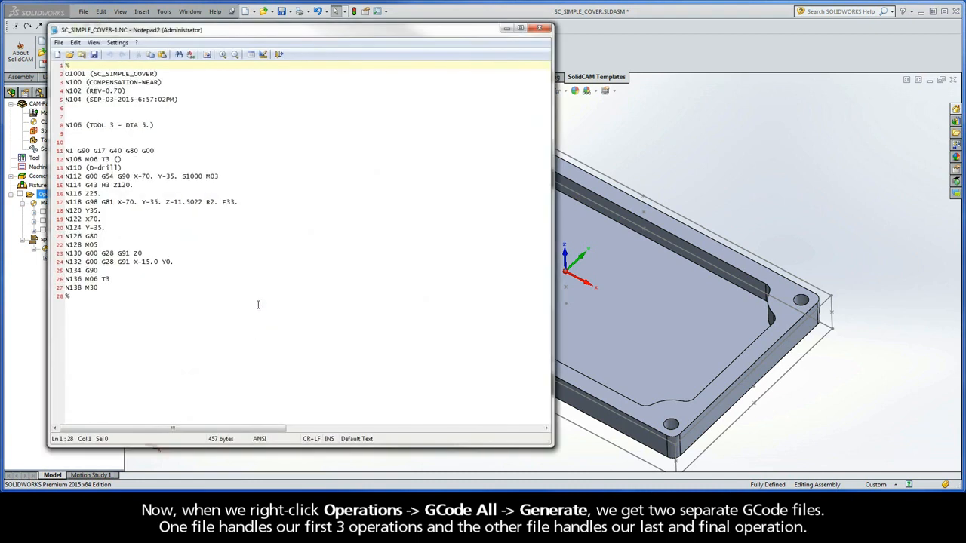
{"action": "left_click_drag", "start_coordinate": [209, 32], "coordinate": [261, 59]}
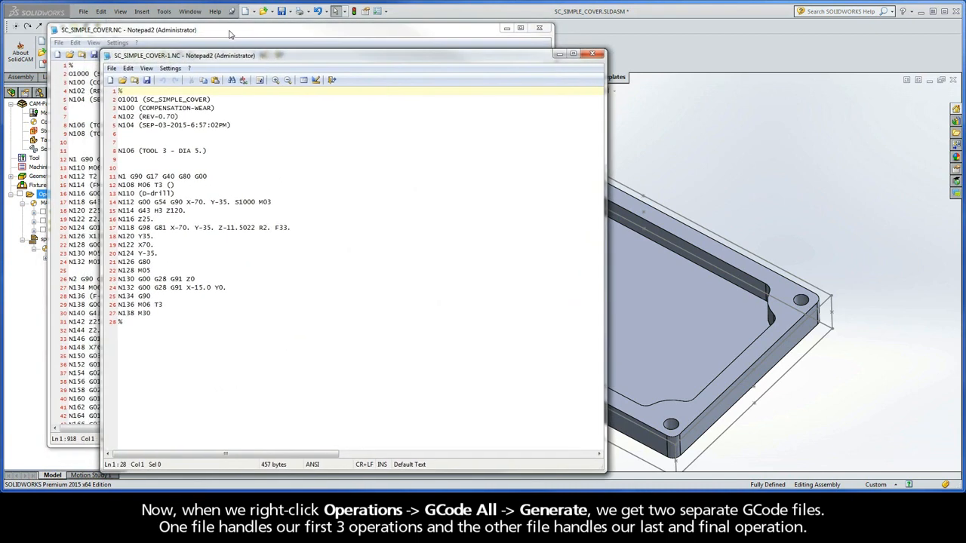
{"action": "left_click", "coordinate": [230, 34]}
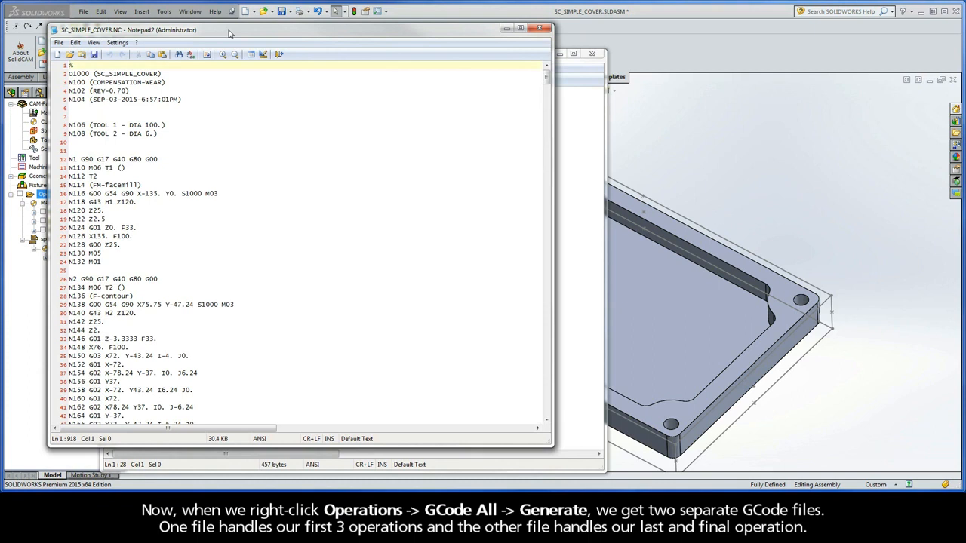
{"action": "left_click", "coordinate": [577, 72]}
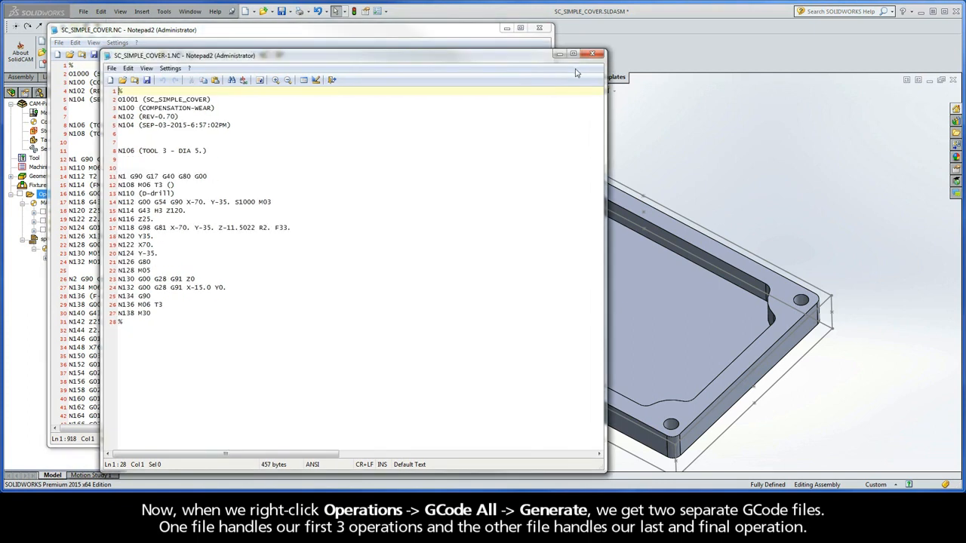